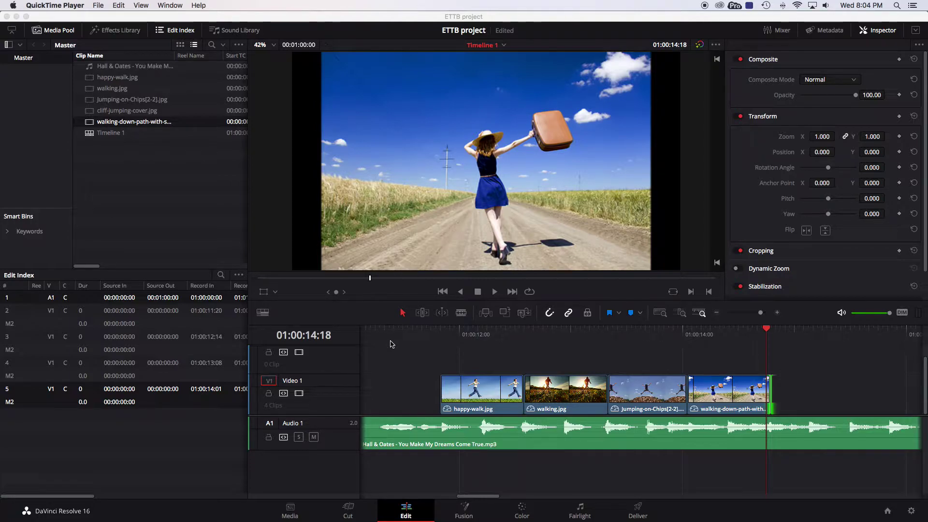
Play the timeline from about 01:00:11:12, just before the first image clip, through the end of the photo sequence.
{"action": "left_click", "coordinate": [387, 340]}
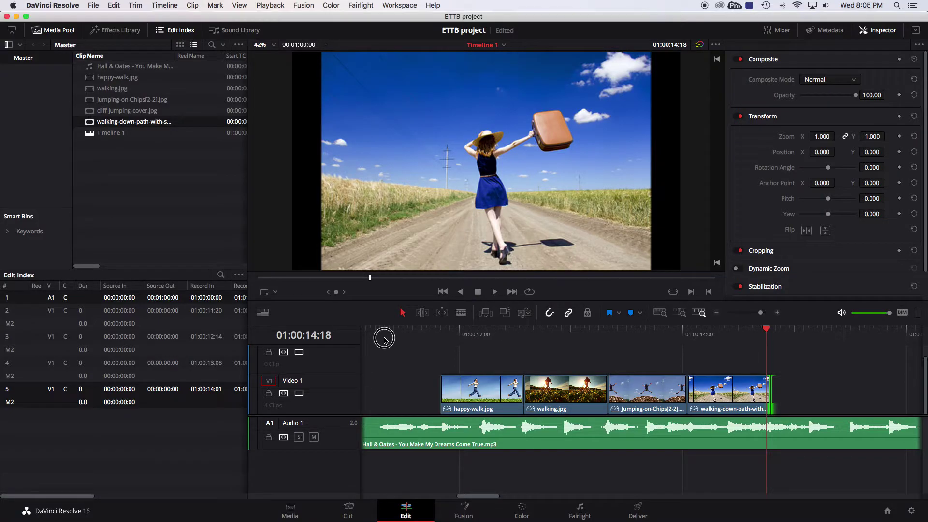
{"action": "left_click_drag", "start_coordinate": [386, 330], "coordinate": [403, 337]}
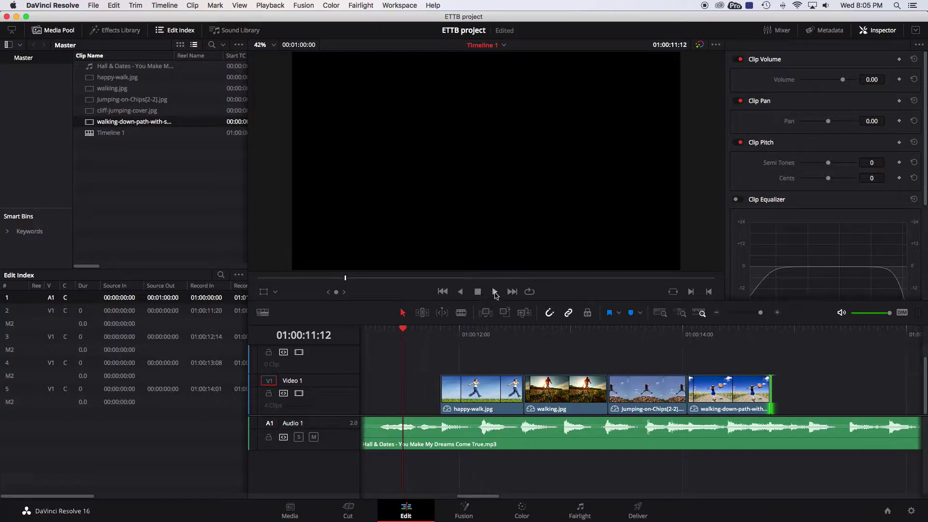
{"action": "left_click", "coordinate": [495, 292]}
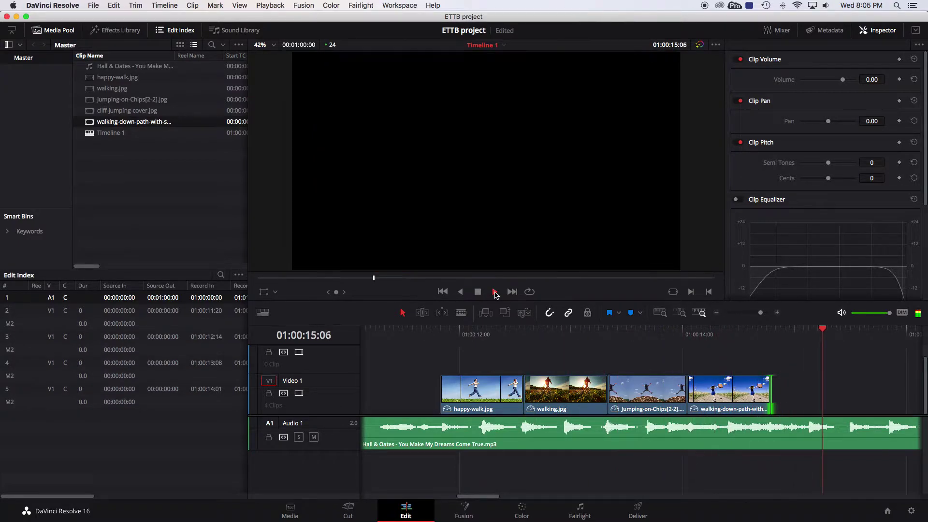
{"action": "left_click", "coordinate": [478, 292]}
Shorten the end of the music clip on Audio 1, and extend it back to 01:01:00:00.
{"action": "scroll", "coordinate": [463, 381], "scroll_direction": "left", "scroll_amount": 5}
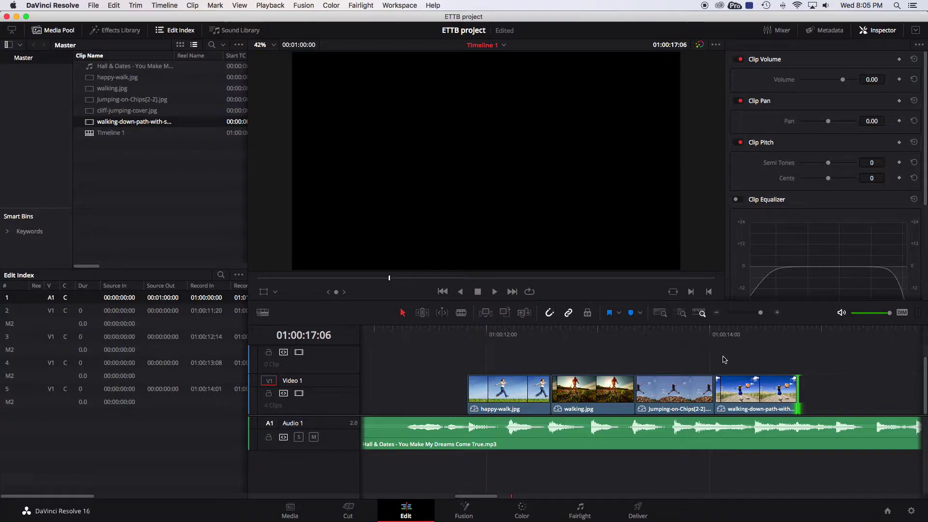
{"action": "left_click", "coordinate": [716, 313]}
{"action": "left_click", "coordinate": [716, 313]}
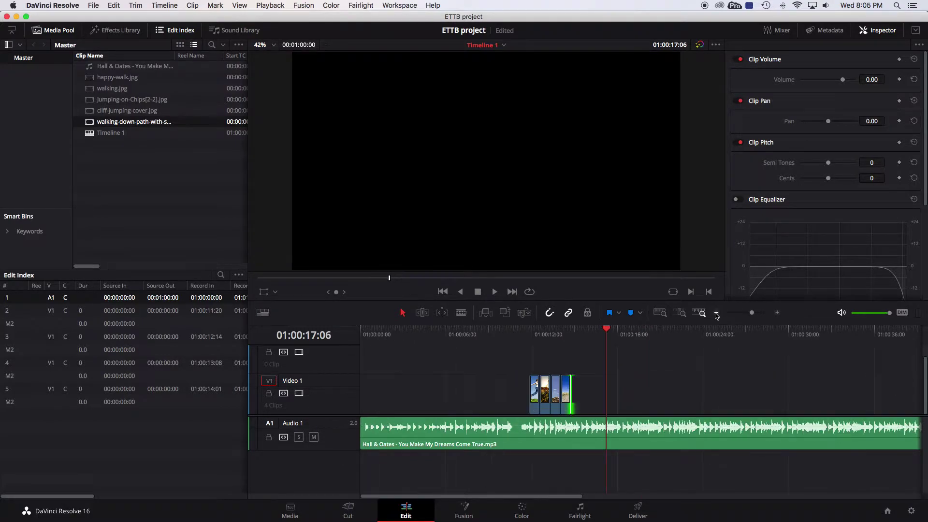
{"action": "left_click", "coordinate": [716, 313]}
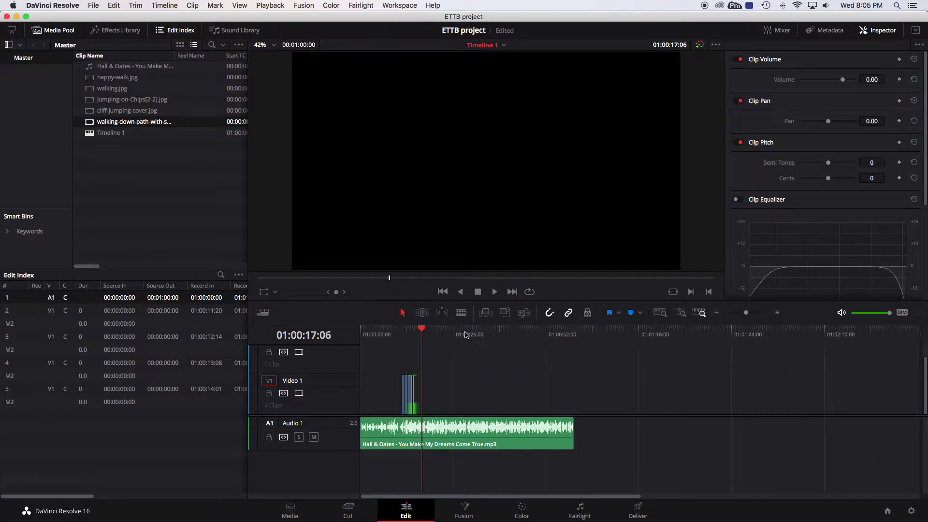
{"action": "left_click_drag", "start_coordinate": [573, 426], "coordinate": [520, 425]}
{"action": "left_click_drag", "start_coordinate": [423, 334], "coordinate": [573, 332]}
{"action": "left_click", "coordinate": [568, 349]}
{"action": "key", "text": "Left"}
{"action": "left_click_drag", "start_coordinate": [521, 426], "coordinate": [575, 434]}
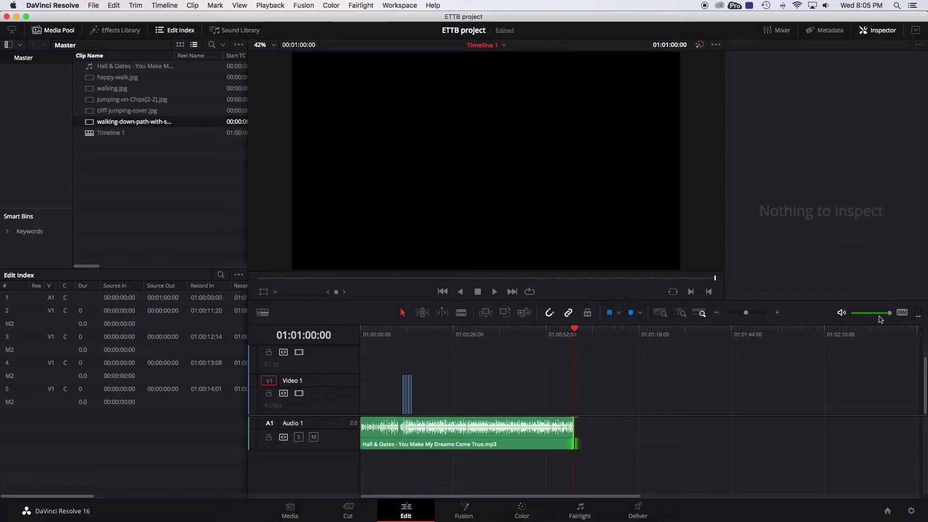
Play the last two seconds of the music clip to hear how it ends.
{"action": "left_click", "coordinate": [777, 313]}
{"action": "left_click", "coordinate": [778, 313]}
{"action": "left_click", "coordinate": [778, 312]}
{"action": "left_click", "coordinate": [778, 313]}
{"action": "left_click", "coordinate": [778, 312]}
{"action": "left_click", "coordinate": [497, 333]}
{"action": "key", "text": "space"}
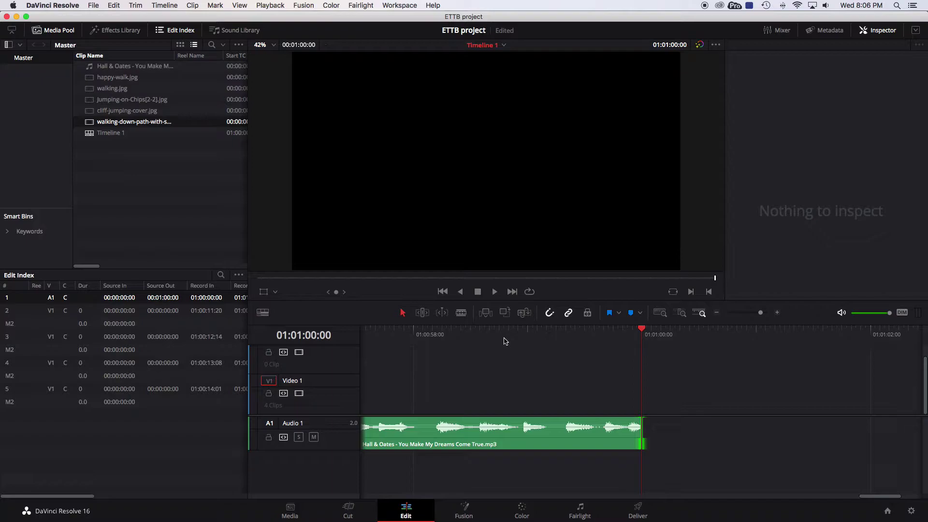
Add a Cross Fade 0 dB audio transition to the end of the music clip and lengthen it to about 2.9 seconds.
{"action": "left_click", "coordinate": [109, 32]}
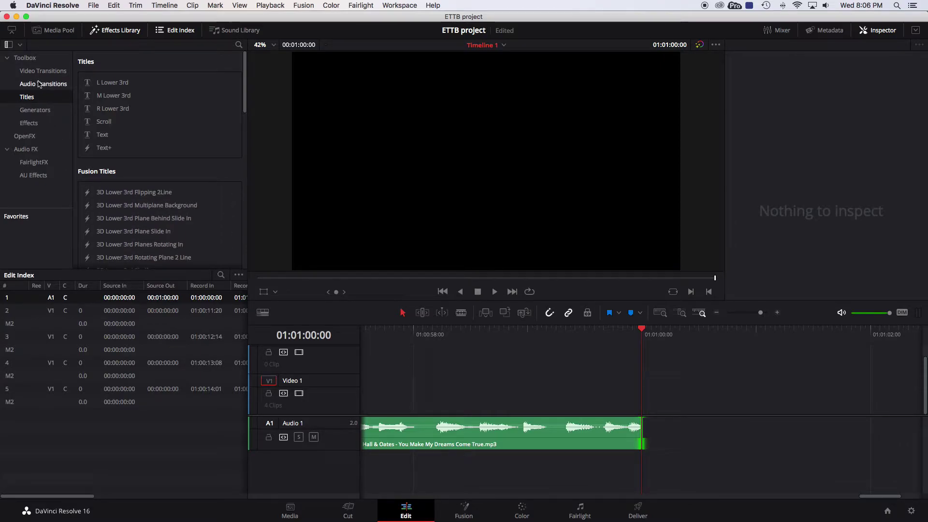
{"action": "left_click", "coordinate": [25, 75]}
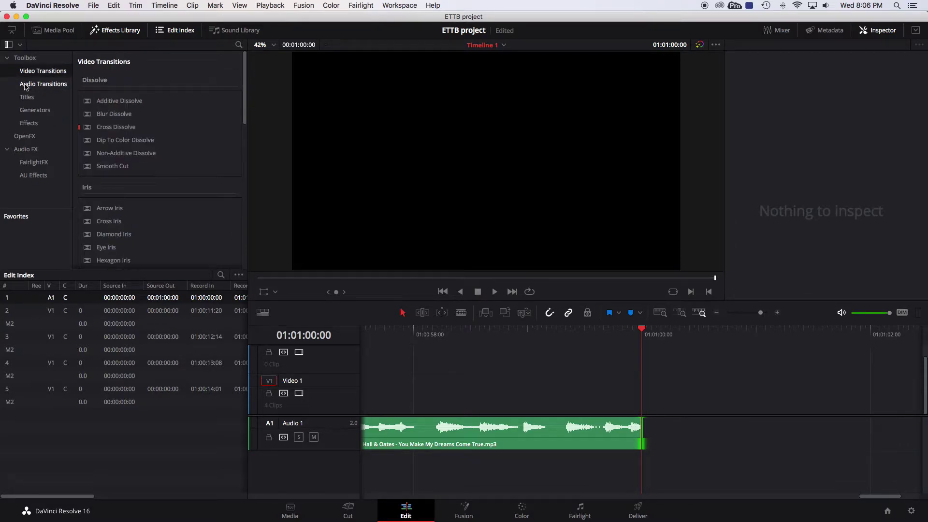
{"action": "left_click", "coordinate": [25, 86]}
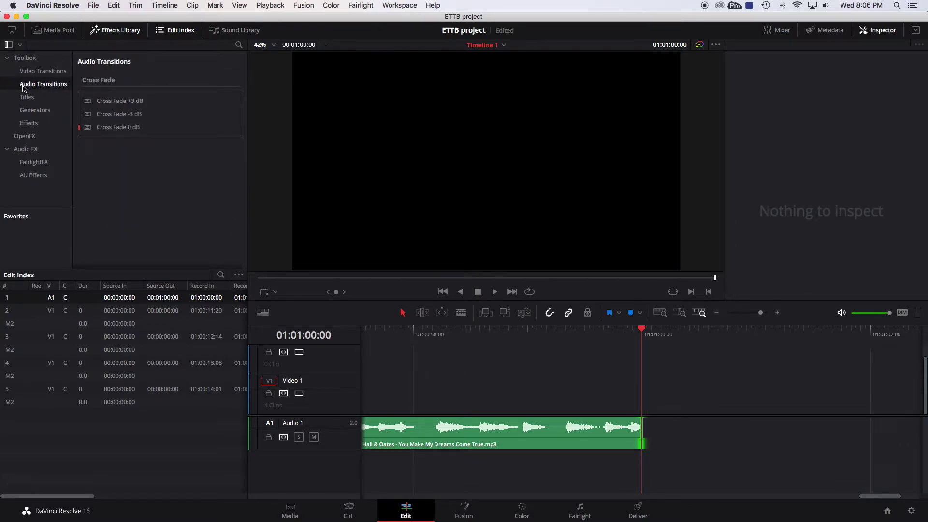
{"action": "left_click", "coordinate": [24, 70]}
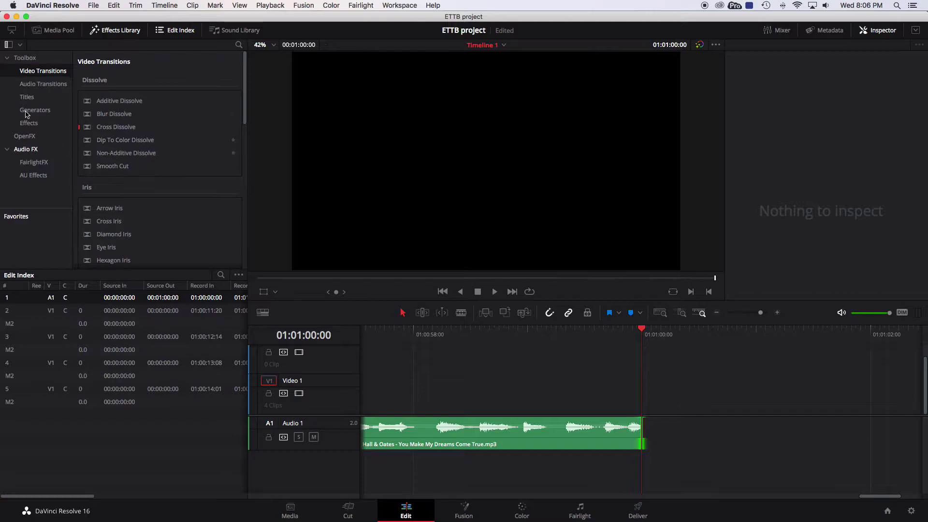
{"action": "left_click", "coordinate": [28, 84]}
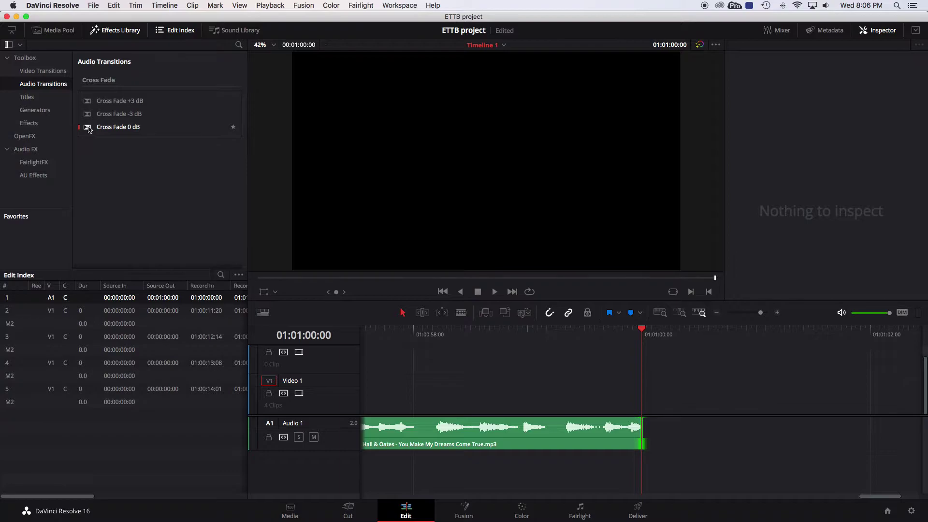
{"action": "left_click_drag", "start_coordinate": [89, 130], "coordinate": [641, 430]}
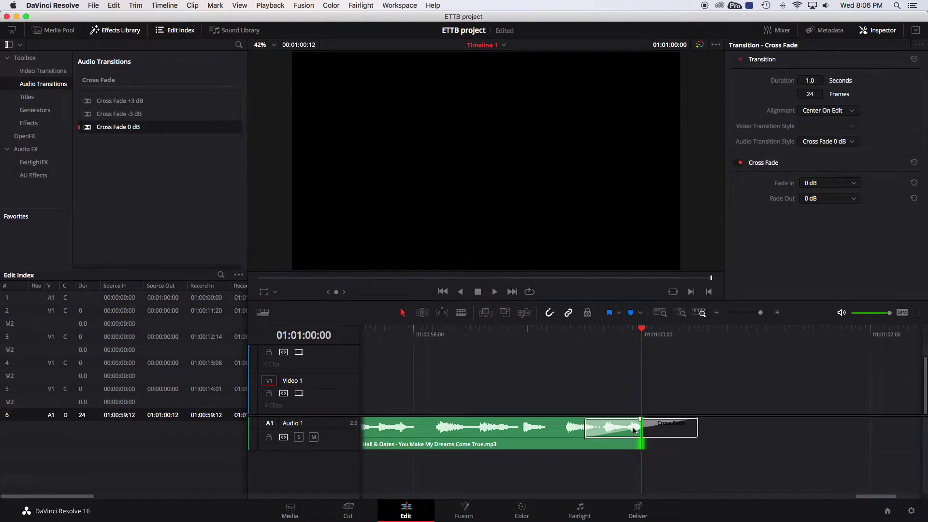
{"action": "left_click_drag", "start_coordinate": [586, 428], "coordinate": [478, 428]}
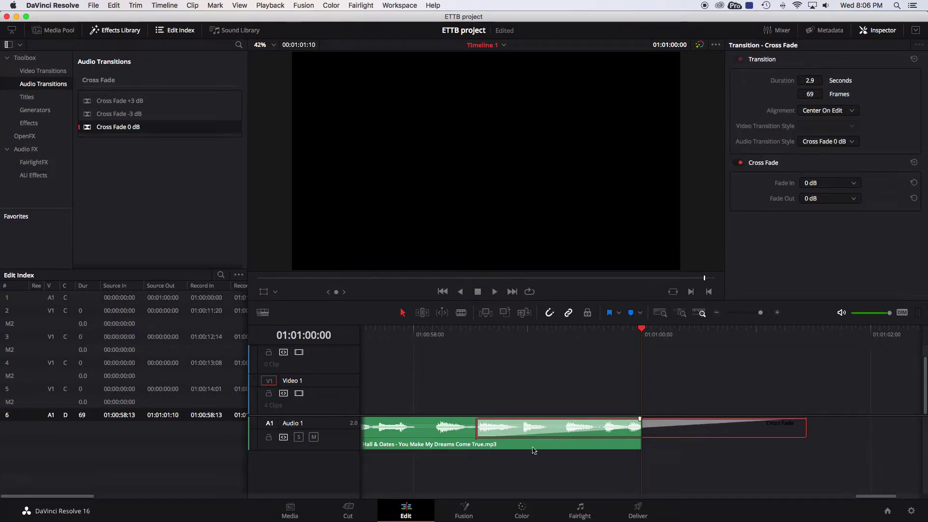
Play the end of the music from about 01:00:58:00 to hear the fade.
{"action": "left_click", "coordinate": [418, 332]}
{"action": "left_click", "coordinate": [494, 292]}
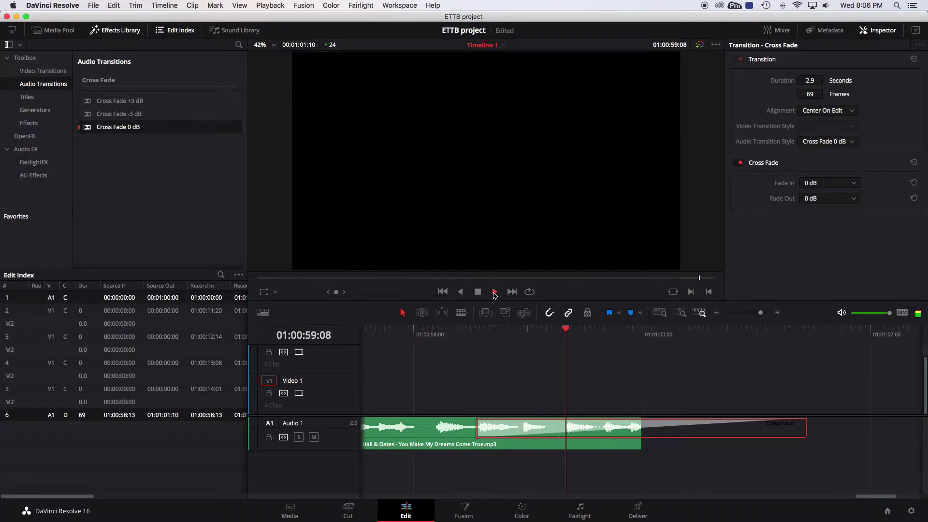
{"action": "left_click", "coordinate": [479, 292]}
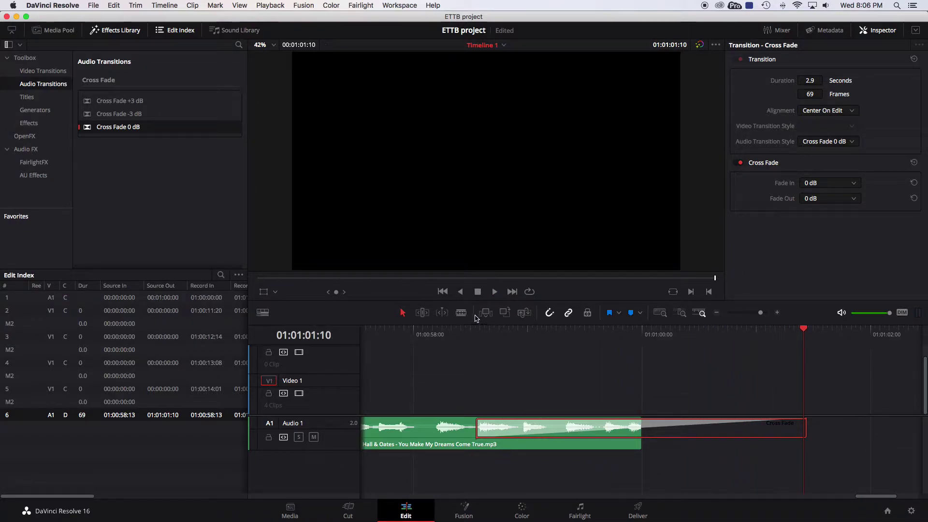
Lengthen the suitcase image clip and move the cut between it and the jumping image clip to 01:00:15:08.
{"action": "left_click_drag", "start_coordinate": [760, 316], "coordinate": [752, 315]}
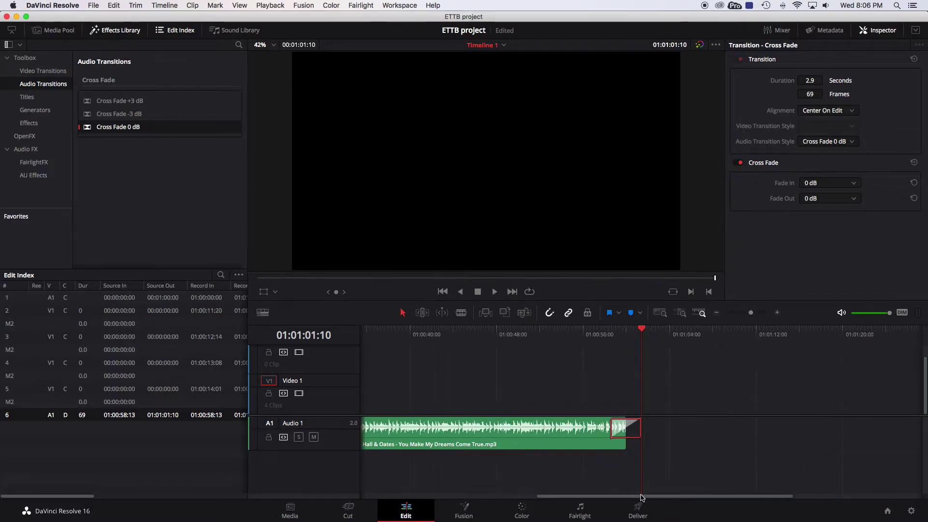
{"action": "left_click_drag", "start_coordinate": [638, 499], "coordinate": [459, 498]}
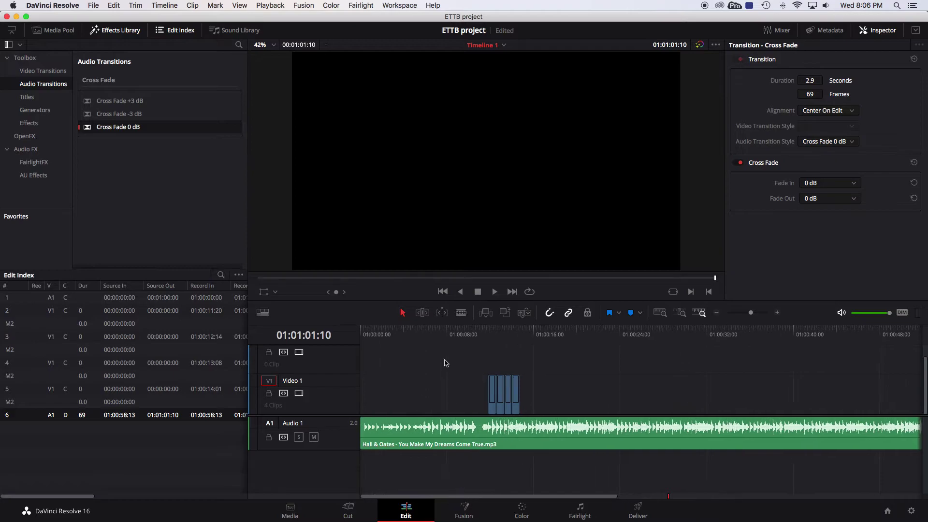
{"action": "left_click", "coordinate": [515, 340]}
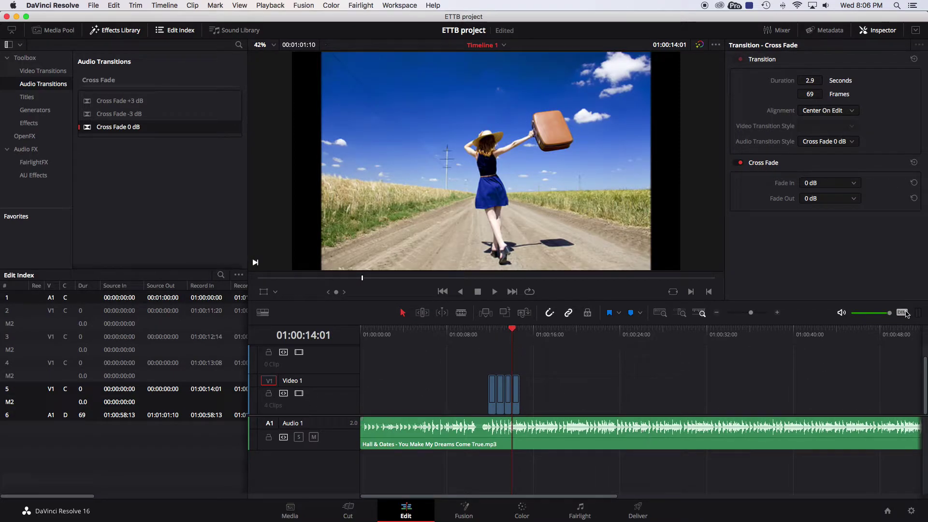
{"action": "mouse_move", "coordinate": [890, 313]}
{"action": "left_mouse_down"}
{"action": "mouse_move", "coordinate": [865, 315]}
{"action": "mouse_move", "coordinate": [890, 314]}
{"action": "left_mouse_up"}
{"action": "left_click_drag", "start_coordinate": [751, 317], "coordinate": [762, 316]}
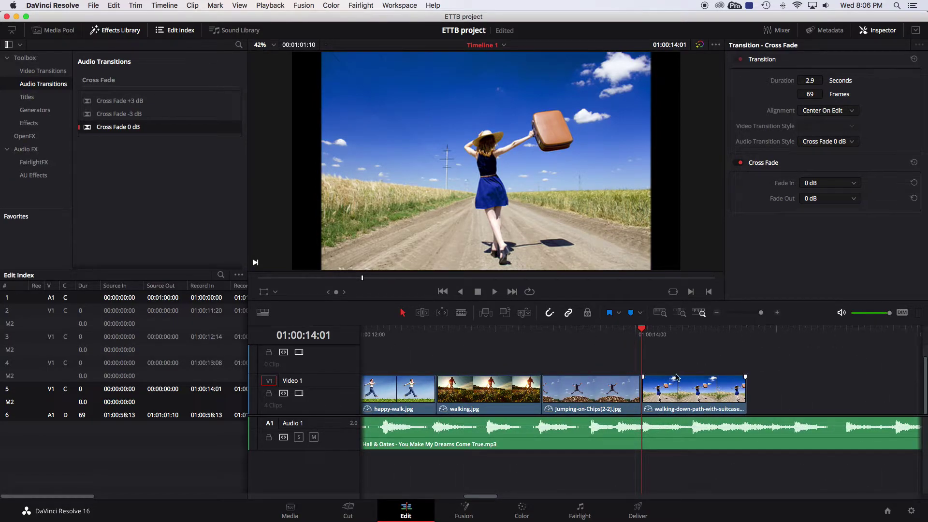
{"action": "scroll", "coordinate": [677, 377], "scroll_direction": "right", "scroll_amount": 8}
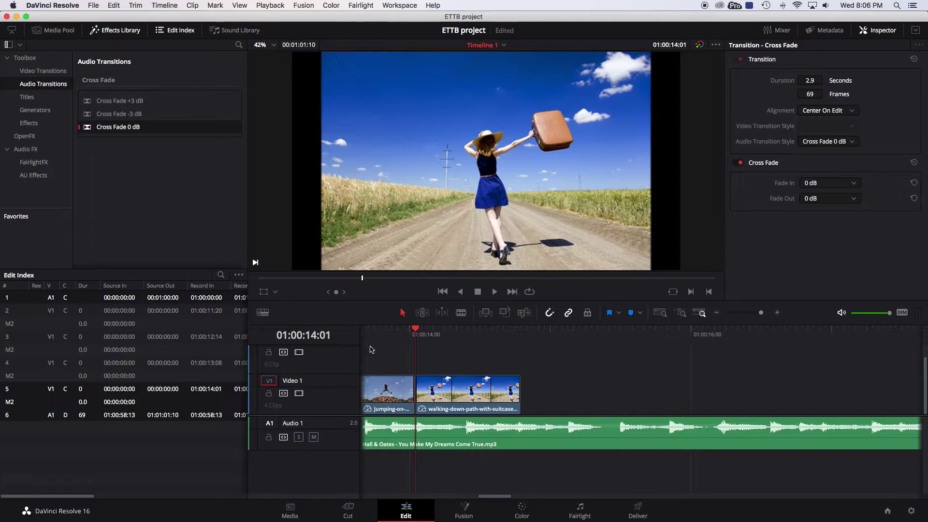
{"action": "left_click_drag", "start_coordinate": [520, 394], "coordinate": [693, 386]}
{"action": "key", "text": "Down"}
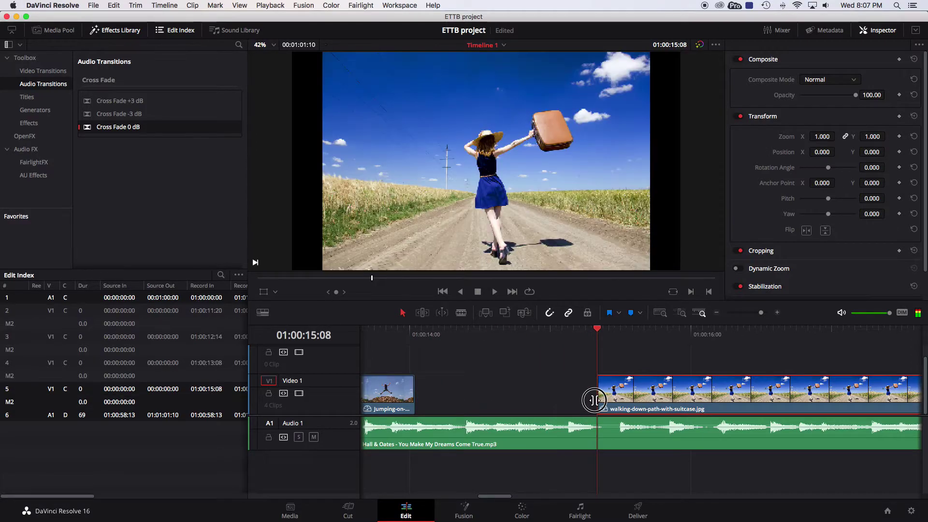
{"action": "left_click_drag", "start_coordinate": [417, 390], "coordinate": [596, 391]}
Add a Cross Dissolve video transition at the cut between the jumping and suitcase image clips, and preview from just before it.
{"action": "left_click", "coordinate": [43, 71]}
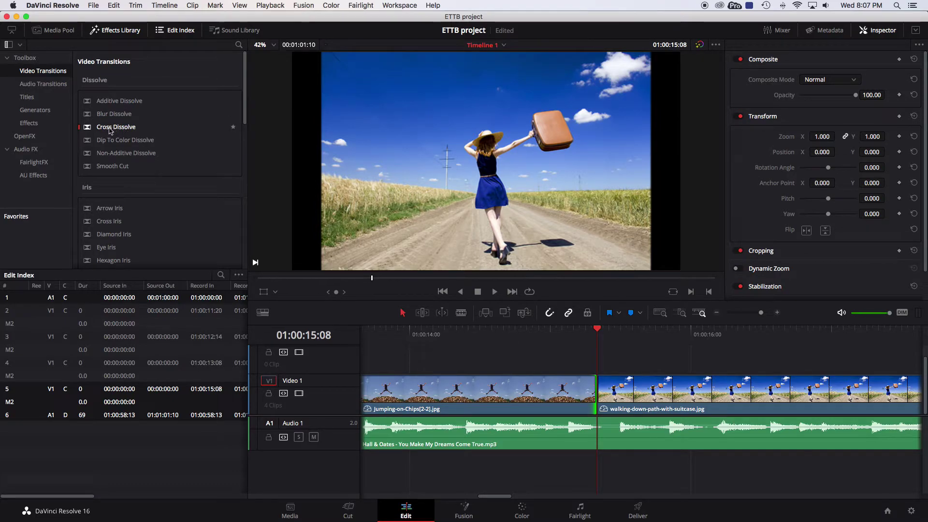
{"action": "left_click_drag", "start_coordinate": [105, 130], "coordinate": [605, 402]}
{"action": "mouse_move", "coordinate": [510, 335]}
{"action": "left_mouse_down"}
{"action": "mouse_move", "coordinate": [711, 336]}
{"action": "mouse_move", "coordinate": [498, 335]}
{"action": "left_mouse_up"}
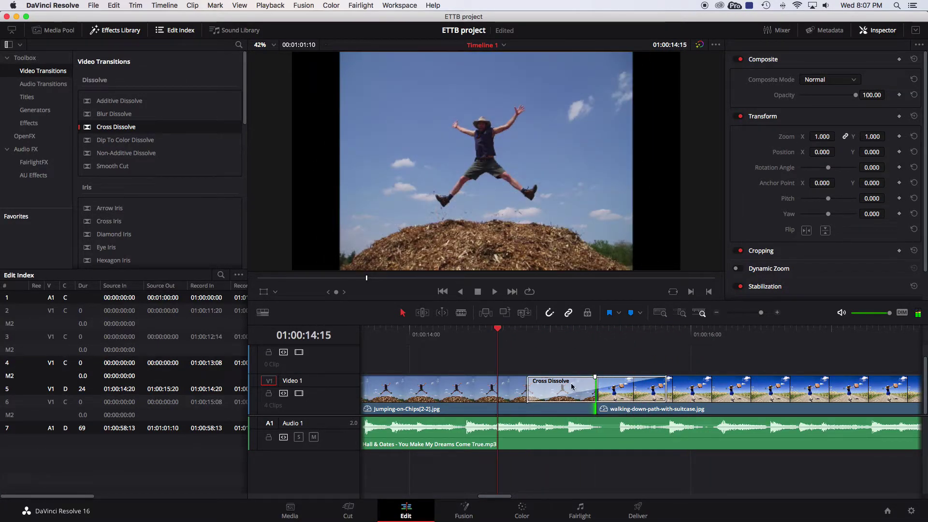
Delete the Cross Dissolve and undo the recent trims to the jumping and suitcase image clips.
{"action": "left_click", "coordinate": [573, 386]}
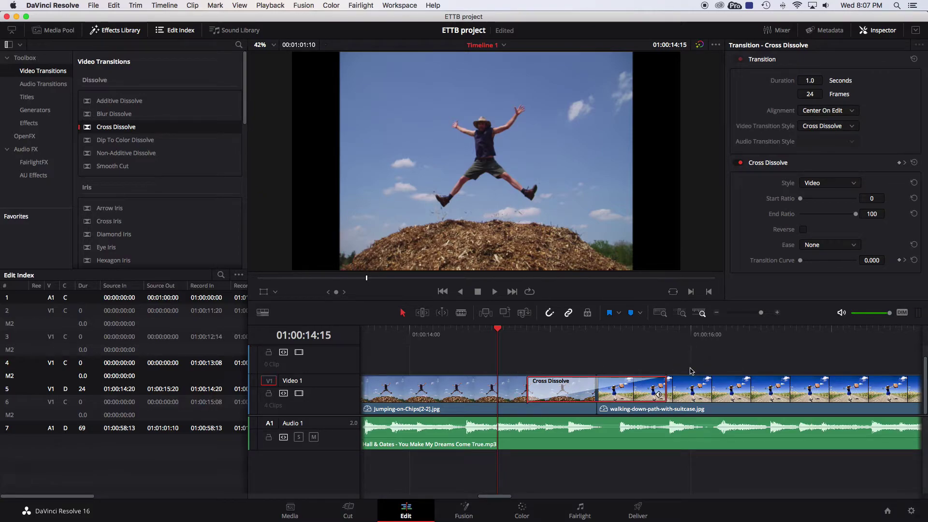
{"action": "key", "text": "Delete"}
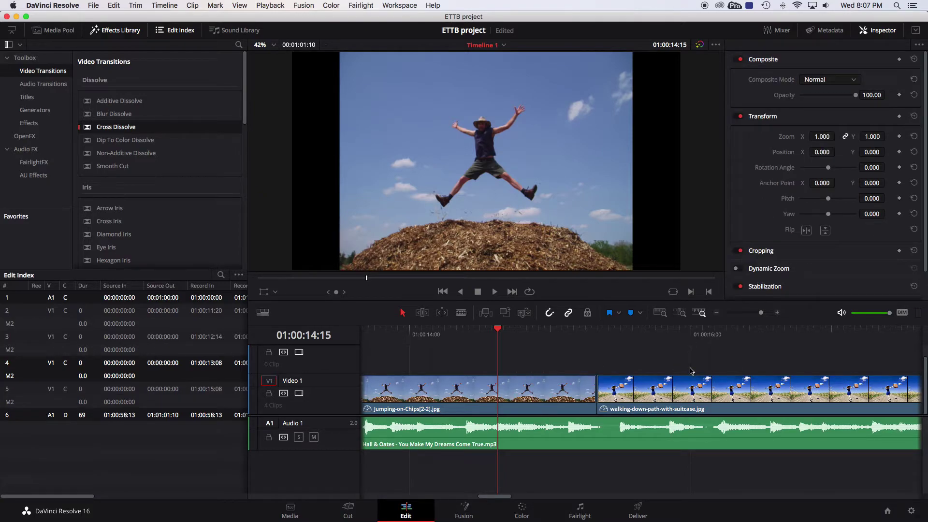
{"action": "key", "text": "super+z"}
{"action": "key", "text": "super+z"}
{"action": "key", "text": "super+z"}
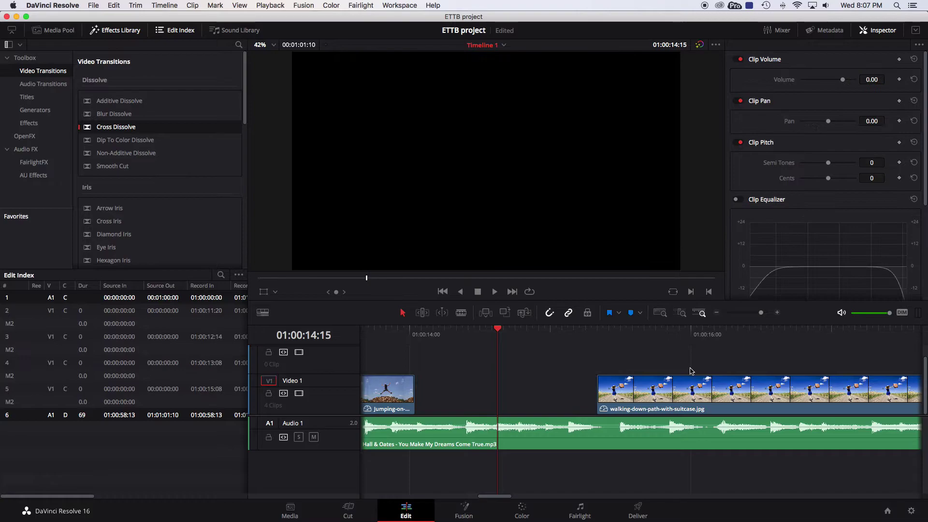
{"action": "key", "text": "super+z"}
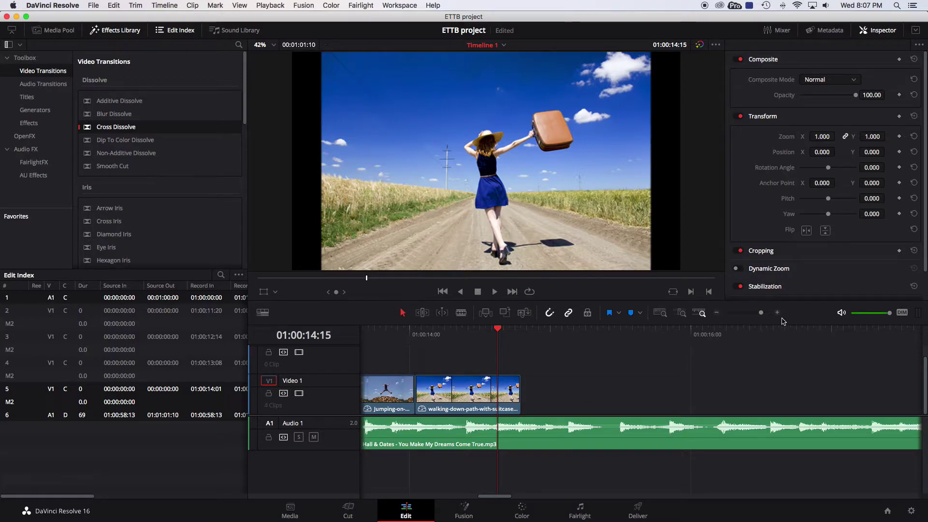
Select all four image clips on Video 1 and move them later so the first one starts at 01:00:13:21.
{"action": "left_click", "coordinate": [717, 313]}
{"action": "left_click", "coordinate": [717, 312]}
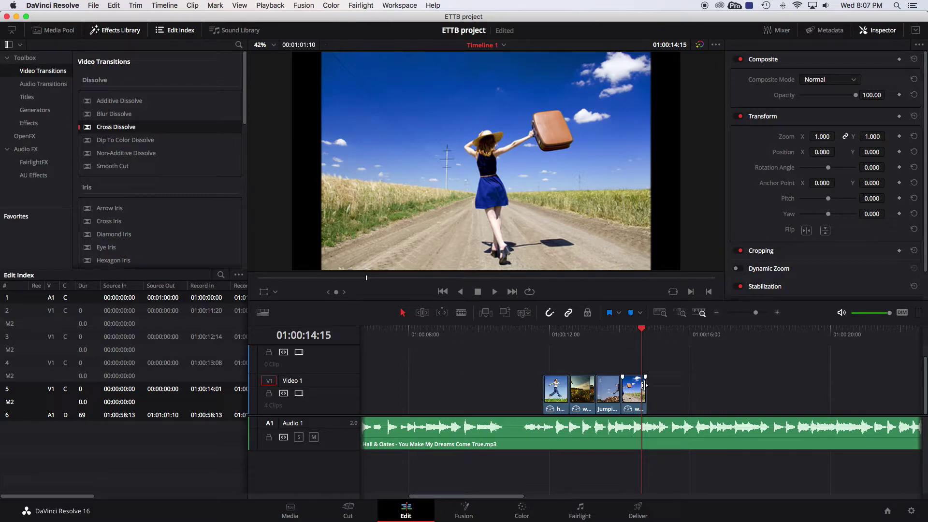
{"action": "left_click_drag", "start_coordinate": [537, 366], "coordinate": [627, 400]}
{"action": "left_click_drag", "start_coordinate": [560, 398], "coordinate": [630, 400]}
Add a basic Text title on the track above Video 1, starting at 01:00:09:04 over the gap before the image clips.
{"action": "left_click", "coordinate": [531, 333]}
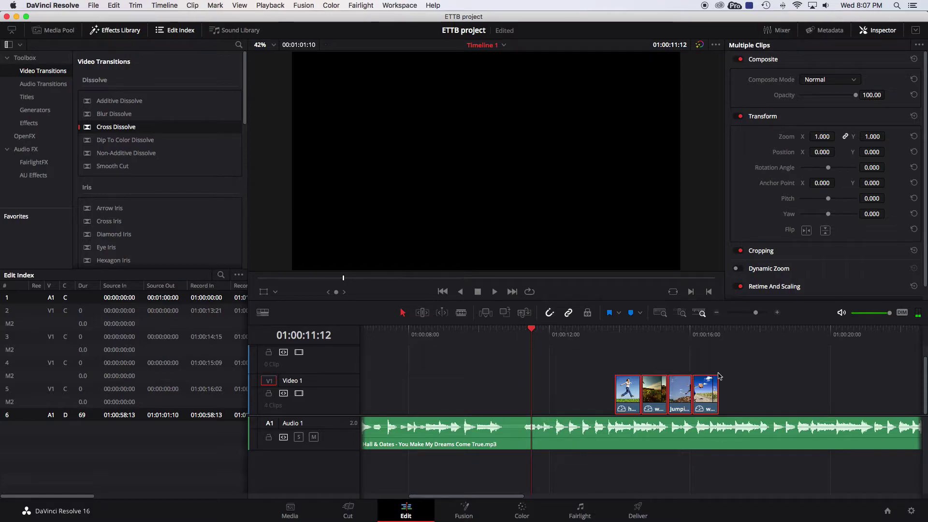
{"action": "left_click", "coordinate": [778, 313]}
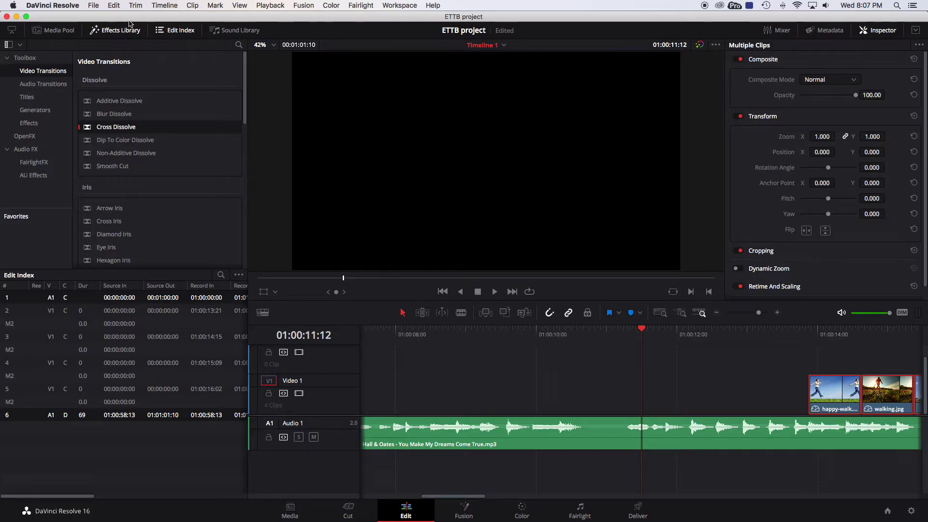
{"action": "left_click", "coordinate": [26, 98]}
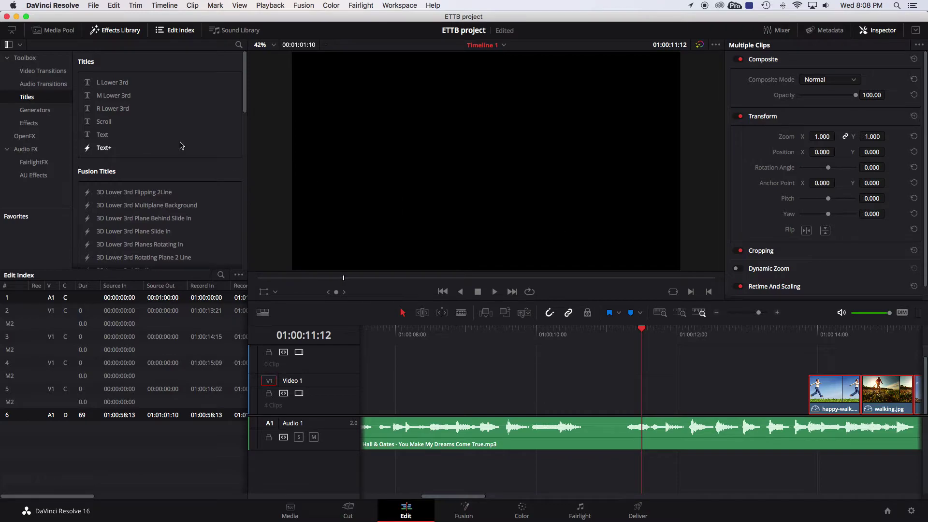
{"action": "left_click", "coordinate": [104, 135]}
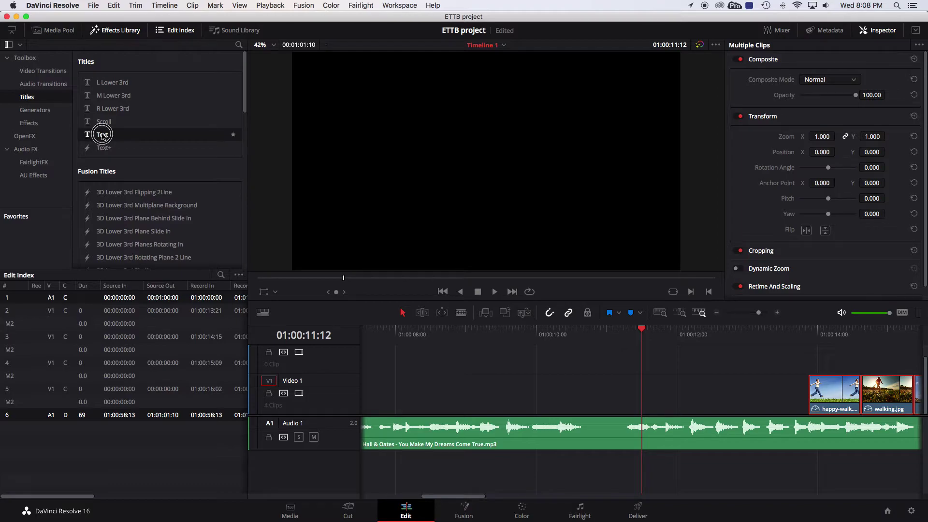
{"action": "left_click_drag", "start_coordinate": [103, 135], "coordinate": [476, 358]}
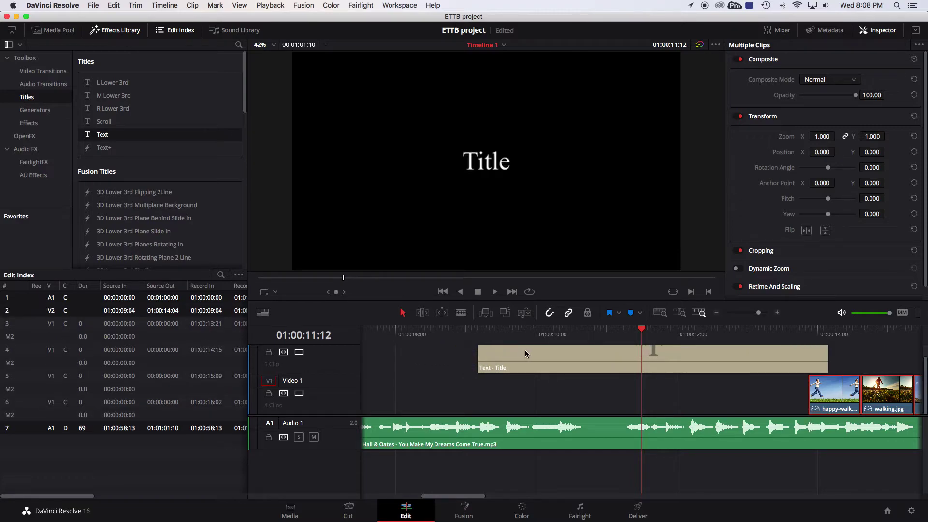
Set the font family of the Text title to Impact.
{"action": "left_click", "coordinate": [590, 355]}
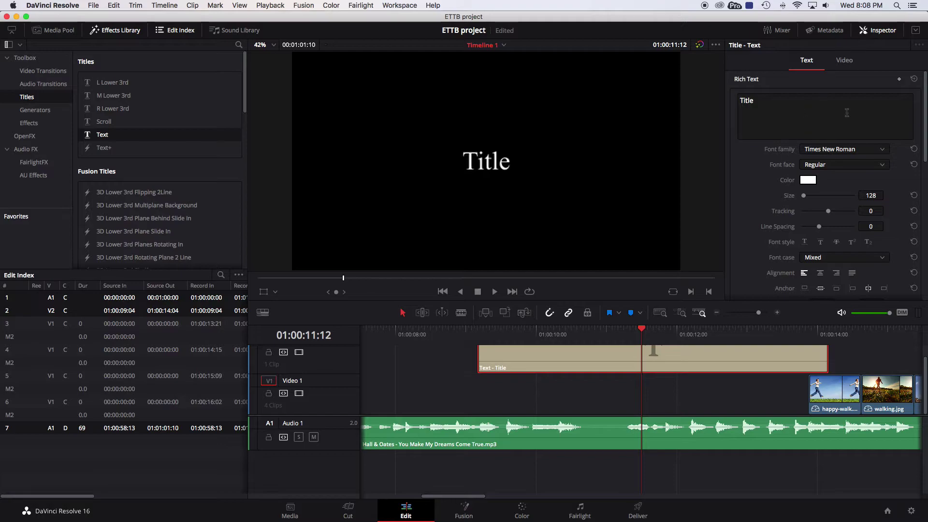
{"action": "left_click", "coordinate": [882, 150]}
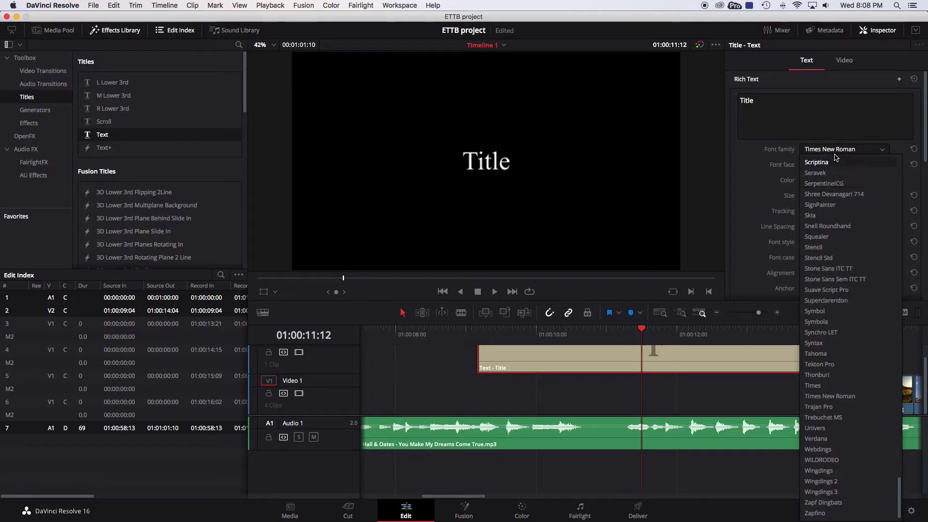
{"action": "scroll", "coordinate": [835, 158], "scroll_direction": "up", "scroll_amount": 10}
{"action": "left_click", "coordinate": [835, 173]}
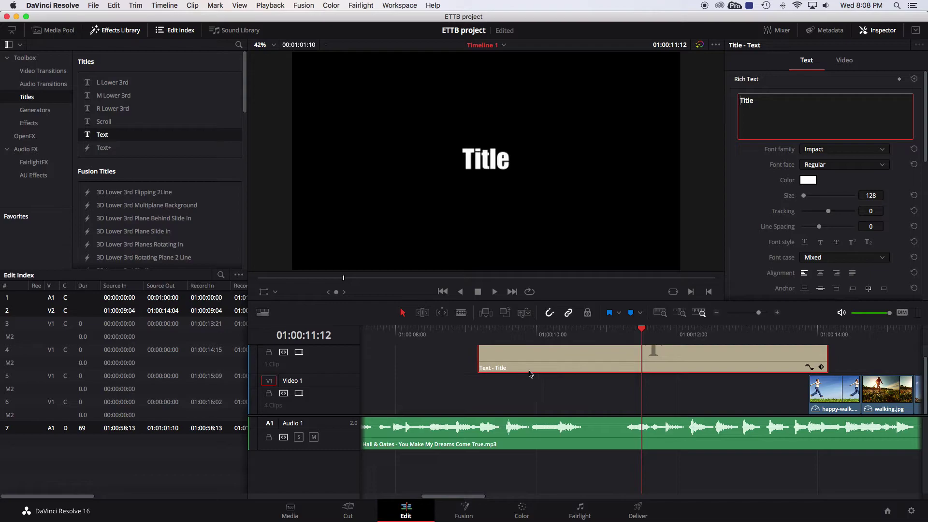
Replace the title's placeholder wording in the viewer with "What".
{"action": "scroll", "coordinate": [530, 370], "scroll_direction": "right", "scroll_amount": 5}
{"action": "scroll", "coordinate": [529, 368], "scroll_direction": "left", "scroll_amount": 3}
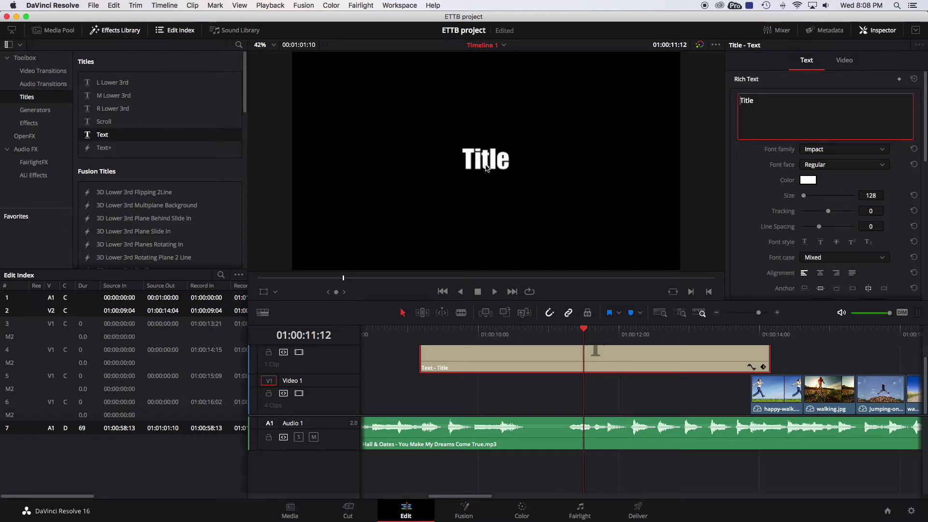
{"action": "left_click", "coordinate": [486, 166]}
{"action": "double_click", "coordinate": [493, 167]}
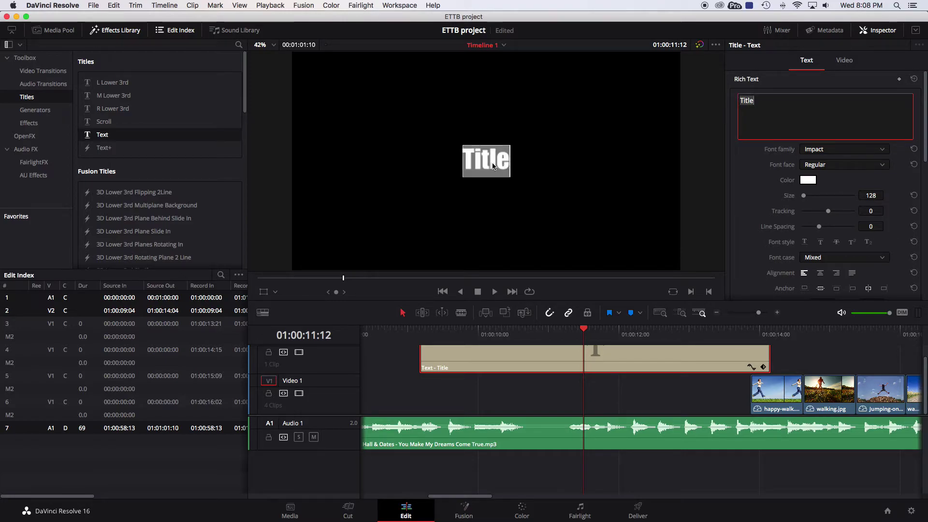
{"action": "type", "text": "What"}
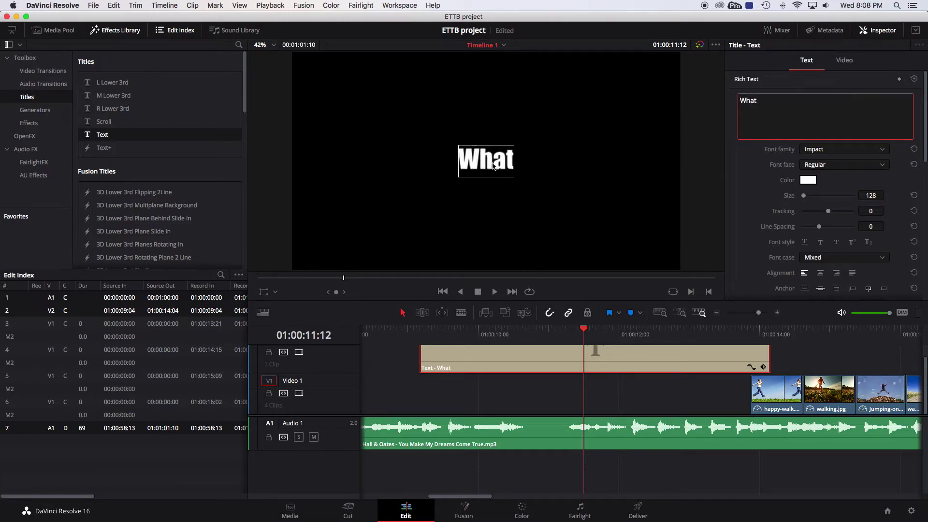
Trim the What title against the music so it starts at 01:00:11:09 and ends at 01:00:12:04.
{"action": "left_click_drag", "start_coordinate": [423, 360], "coordinate": [547, 332]}
{"action": "key", "text": "space"}
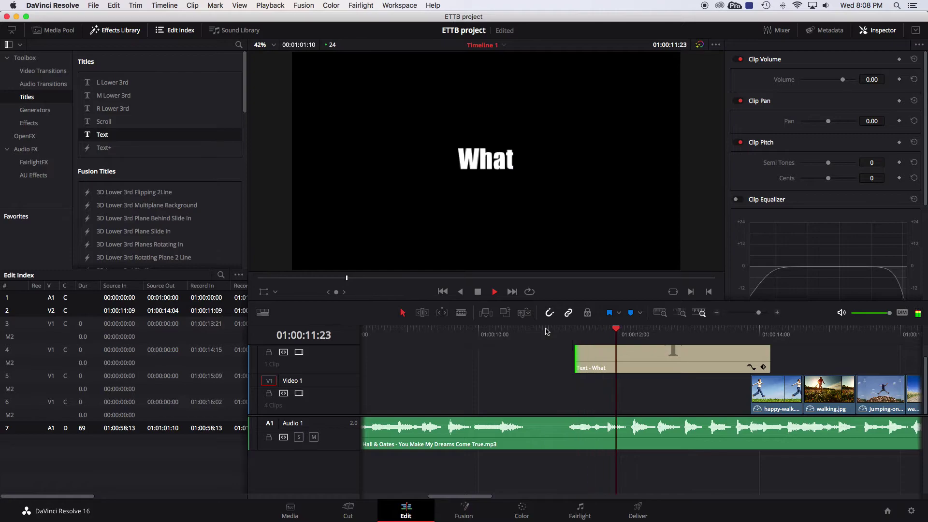
{"action": "key", "text": "space"}
{"action": "left_click", "coordinate": [625, 330]}
{"action": "left_click_drag", "start_coordinate": [626, 330], "coordinate": [631, 330]}
{"action": "left_click_drag", "start_coordinate": [768, 356], "coordinate": [606, 331]}
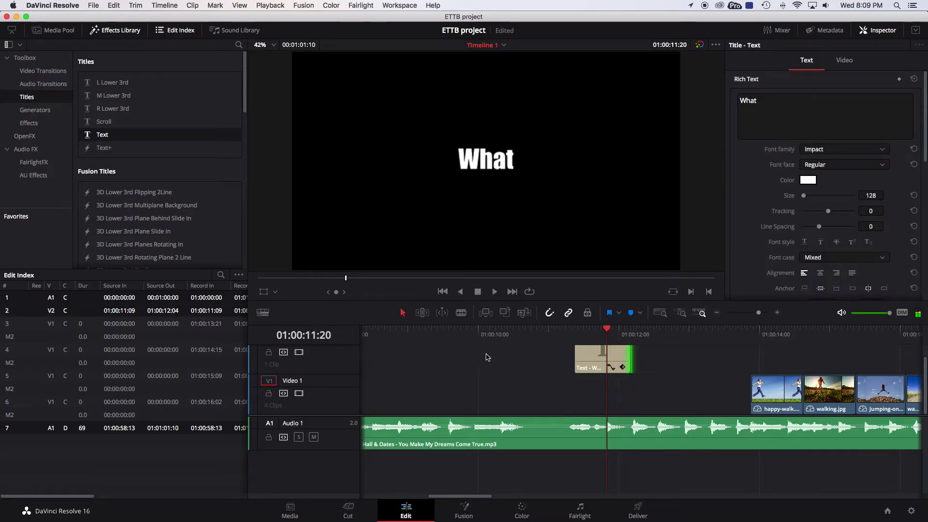
Duplicate the What title, moving the original down to Video 1 and placing the copy on Video 2 starting at 01:00:12:04.
{"action": "left_click_drag", "start_coordinate": [485, 325], "coordinate": [481, 202]}
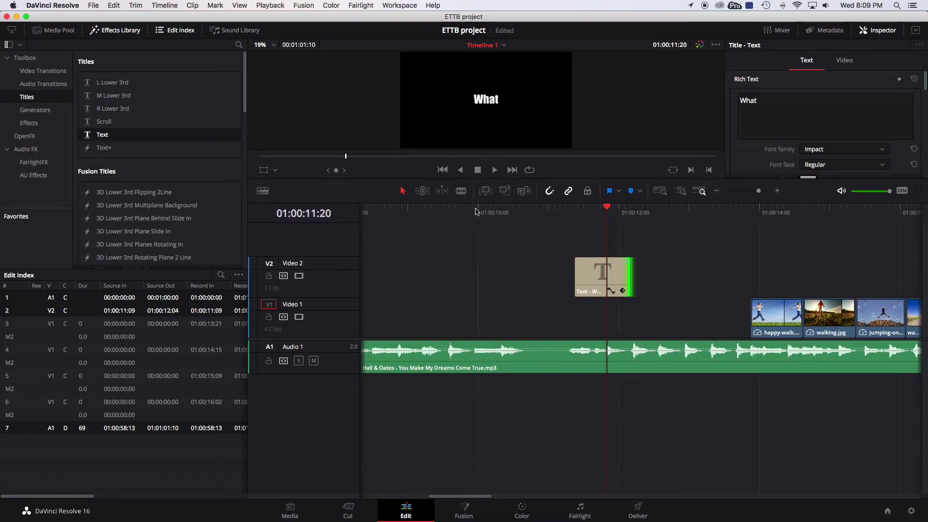
{"action": "left_click", "coordinate": [595, 275]}
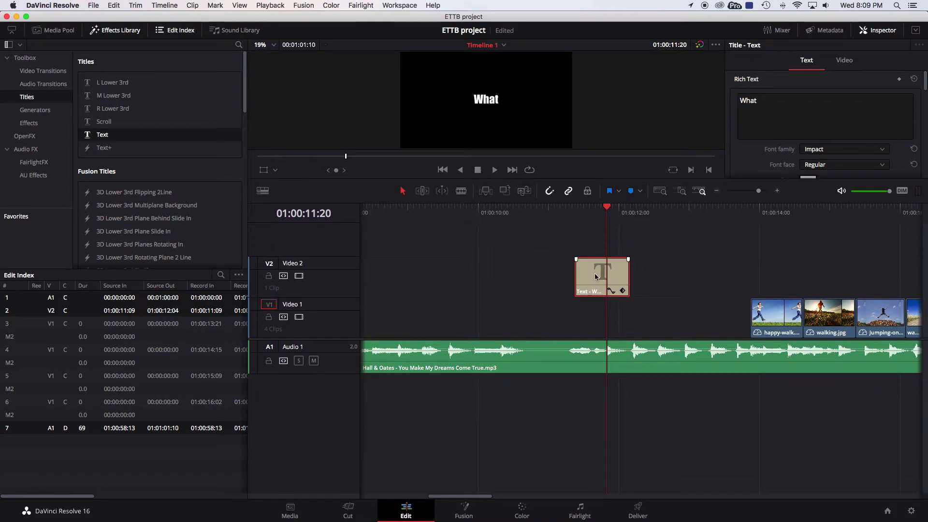
{"action": "left_click", "coordinate": [648, 219]}
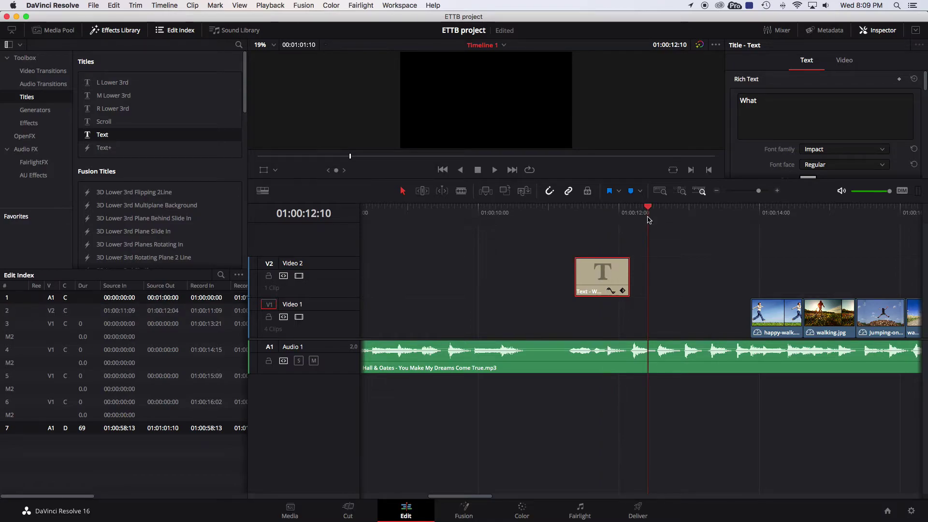
{"action": "key", "text": "super+v"}
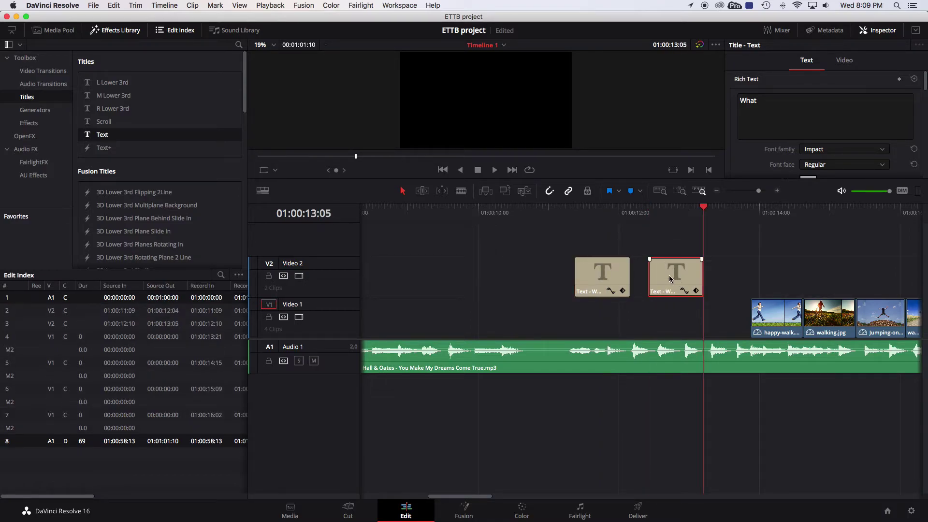
{"action": "left_click_drag", "start_coordinate": [668, 275], "coordinate": [662, 248]}
{"action": "left_click_drag", "start_coordinate": [600, 272], "coordinate": [599, 307]}
{"action": "left_click_drag", "start_coordinate": [662, 238], "coordinate": [657, 272]}
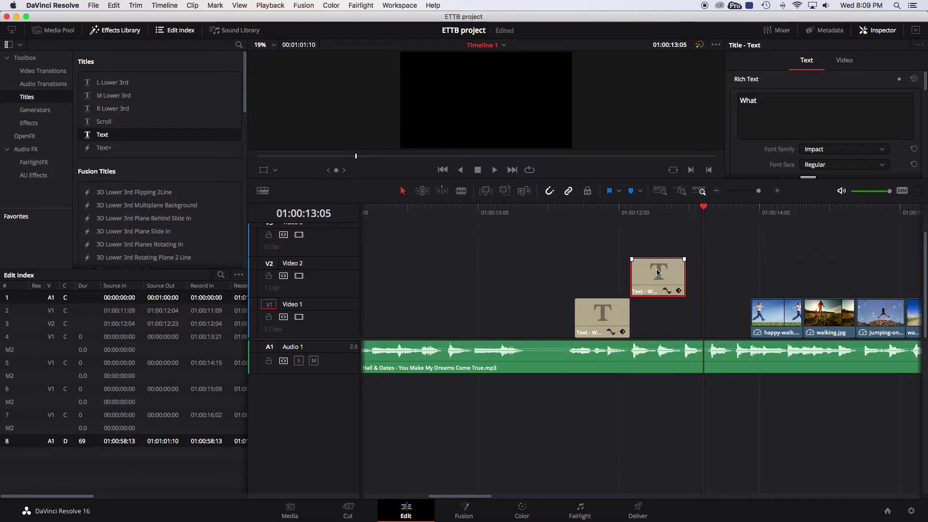
Paste another copy of the What title and place it on Video 3 starting at 01:00:12:16.
{"action": "scroll", "coordinate": [667, 271], "scroll_direction": "left", "scroll_amount": 1}
{"action": "key", "text": "super+v"}
{"action": "left_click_drag", "start_coordinate": [720, 265], "coordinate": [689, 247]}
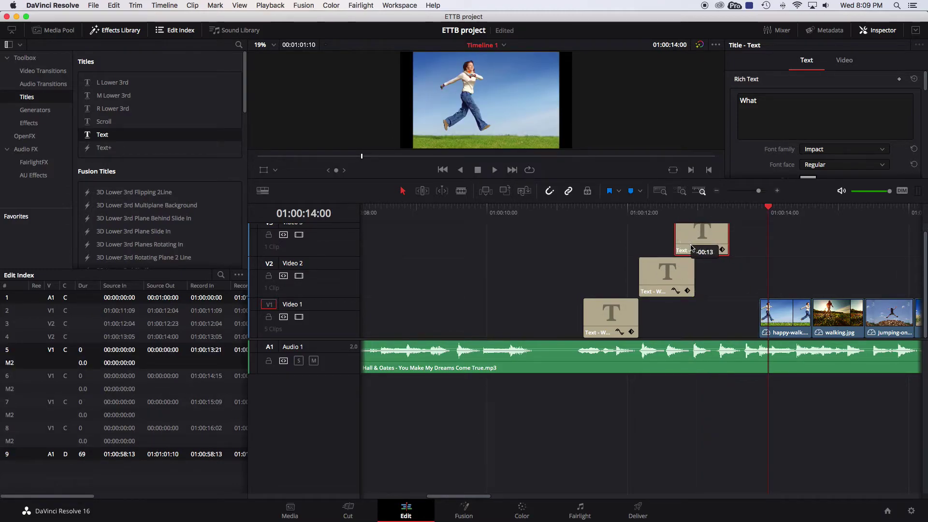
Change the wording of the Video 2 title to "I".
{"action": "left_click", "coordinate": [584, 218]}
{"action": "left_click_drag", "start_coordinate": [586, 208], "coordinate": [657, 211]}
{"action": "left_click", "coordinate": [667, 270]}
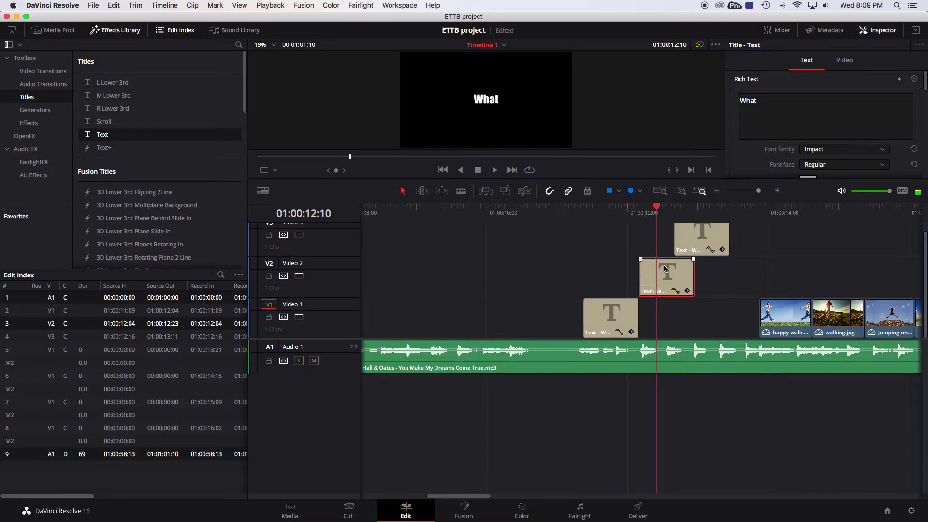
{"action": "double_click", "coordinate": [485, 101]}
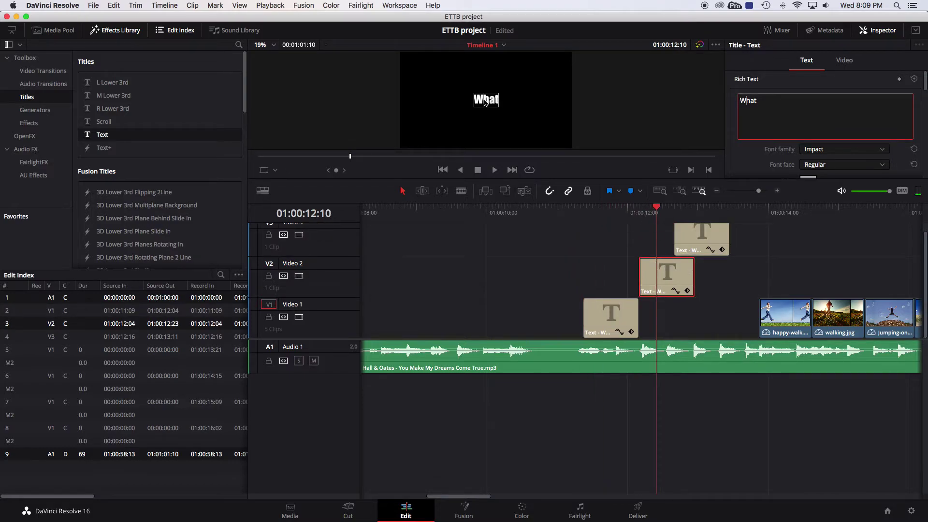
{"action": "double_click", "coordinate": [489, 103]}
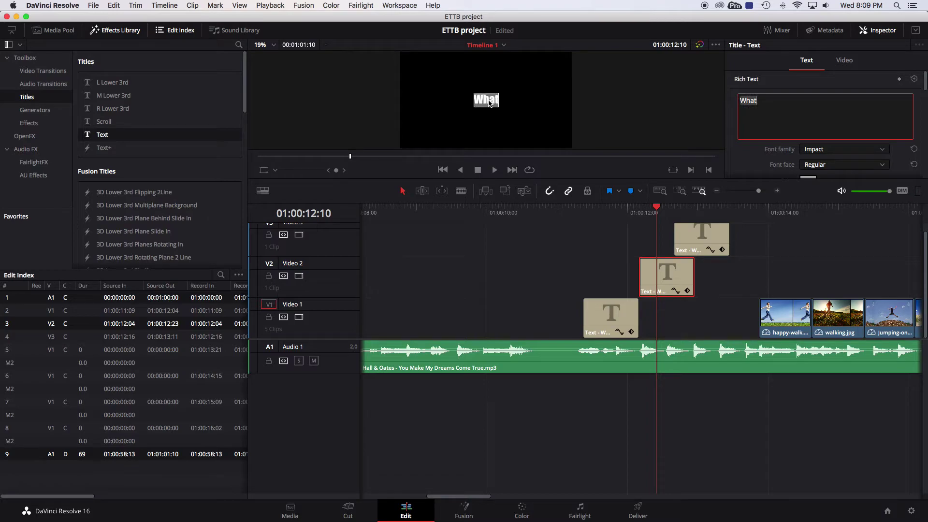
{"action": "key", "text": "BackSpace"}
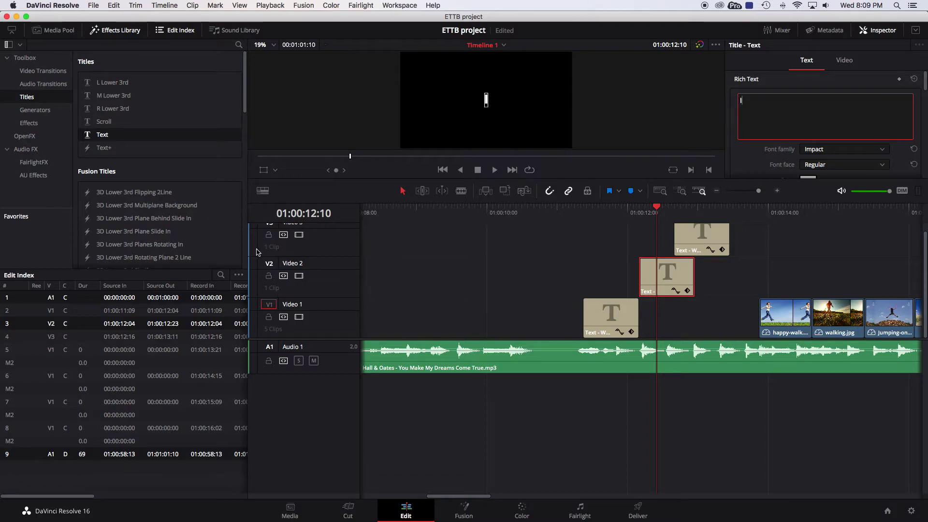
Change the wording of the Video 3 title to "Want" and select its text box in the viewer.
{"action": "left_click", "coordinate": [695, 238]}
{"action": "left_click_drag", "start_coordinate": [657, 205], "coordinate": [704, 205]}
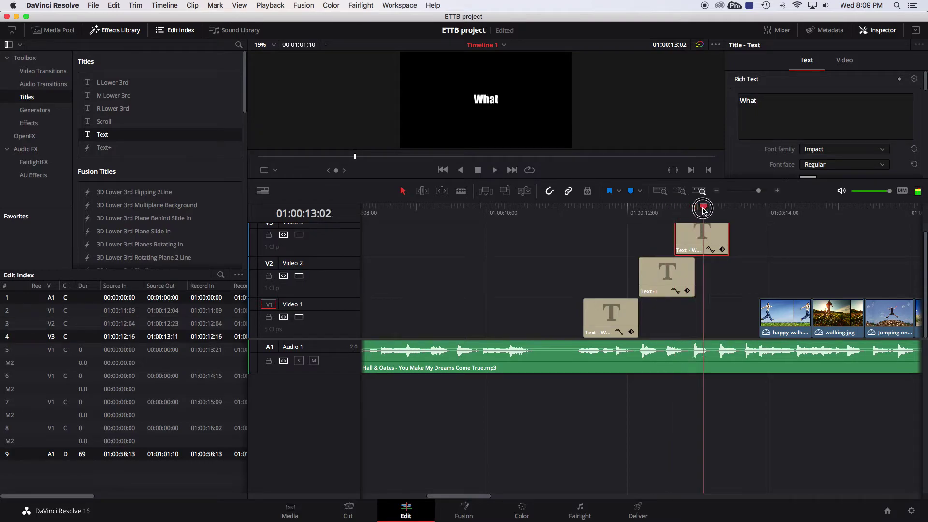
{"action": "double_click", "coordinate": [489, 102]}
{"action": "type", "text": "Wan"}
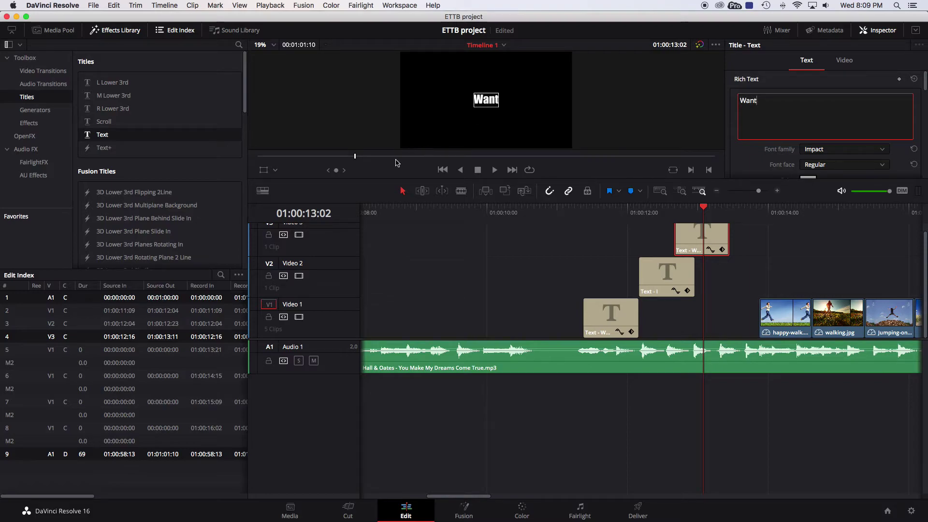
{"action": "left_click", "coordinate": [402, 194]}
{"action": "left_click", "coordinate": [485, 99]}
{"action": "left_click", "coordinate": [485, 104]}
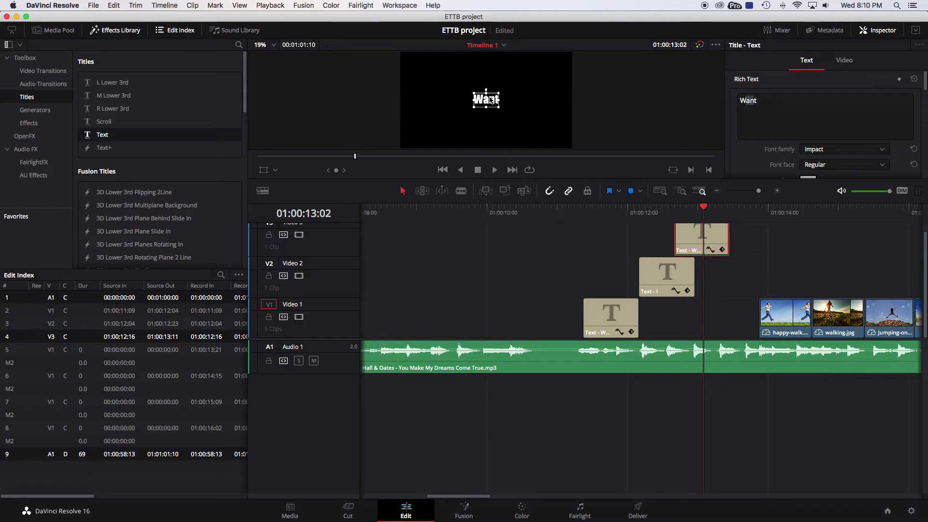
{"action": "mouse_move", "coordinate": [491, 91]}
{"action": "left_mouse_down"}
{"action": "mouse_move", "coordinate": [498, 96]}
{"action": "mouse_move", "coordinate": [490, 92]}
{"action": "left_mouse_up"}
Enlarge the What title in the viewer, tilt it slightly clockwise and place it in the left part of the frame.
{"action": "left_click_drag", "start_coordinate": [624, 212], "coordinate": [607, 212]}
{"action": "left_click", "coordinate": [614, 312]}
{"action": "left_click", "coordinate": [481, 103]}
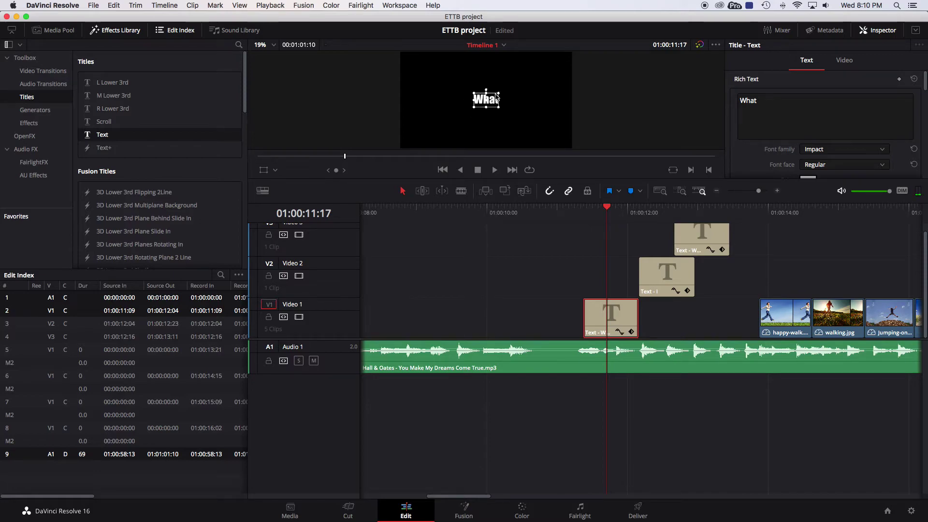
{"action": "mouse_move", "coordinate": [504, 93]}
{"action": "left_mouse_down"}
{"action": "mouse_move", "coordinate": [504, 84]}
{"action": "mouse_move", "coordinate": [517, 89]}
{"action": "left_mouse_up"}
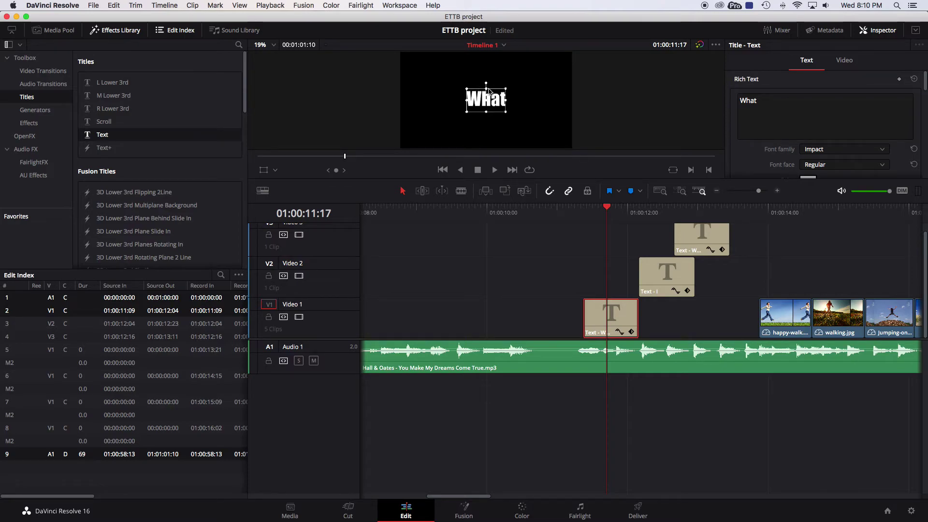
{"action": "left_click_drag", "start_coordinate": [487, 86], "coordinate": [489, 84]}
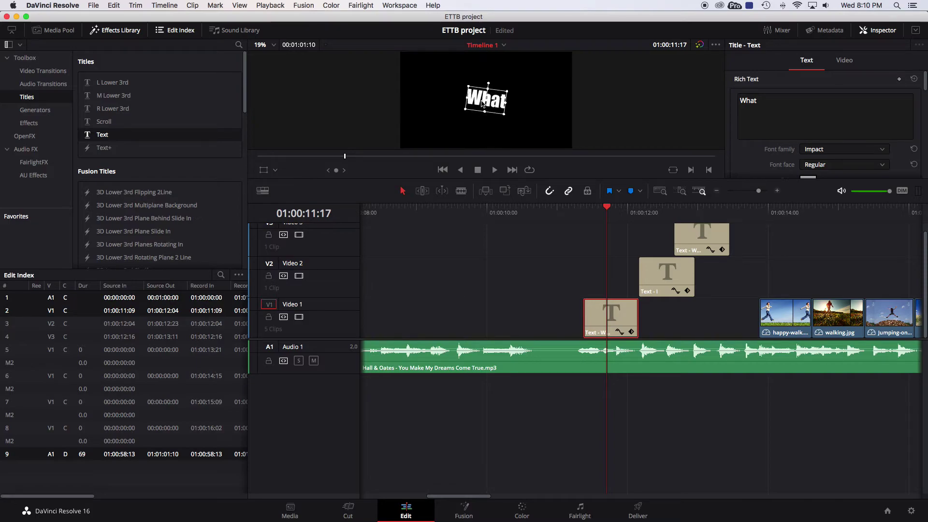
{"action": "left_click_drag", "start_coordinate": [487, 100], "coordinate": [450, 102]}
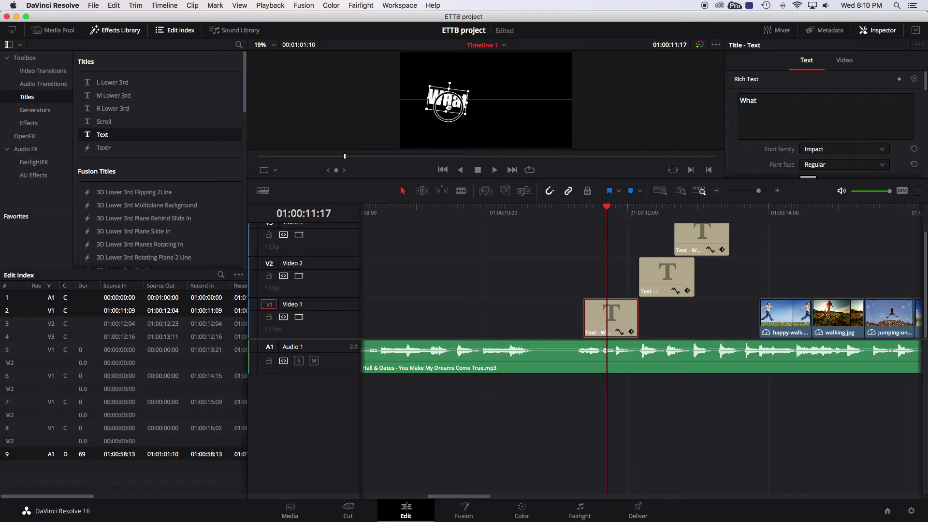
Enlarge the Want title in the viewer, tilt it slightly clockwise and place it in the right part of the frame.
{"action": "left_click_drag", "start_coordinate": [611, 210], "coordinate": [705, 208]}
{"action": "left_click", "coordinate": [716, 242]}
{"action": "left_click", "coordinate": [487, 101]}
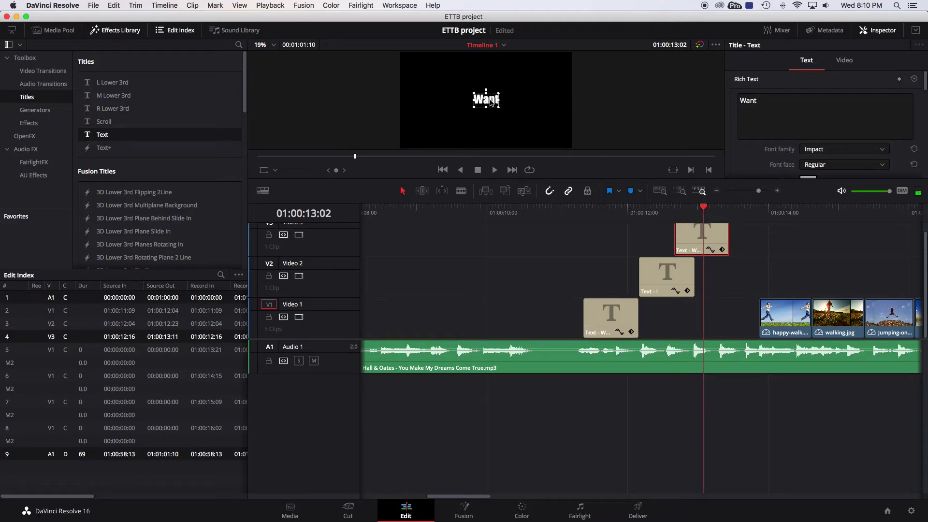
{"action": "left_click_drag", "start_coordinate": [488, 101], "coordinate": [548, 118]}
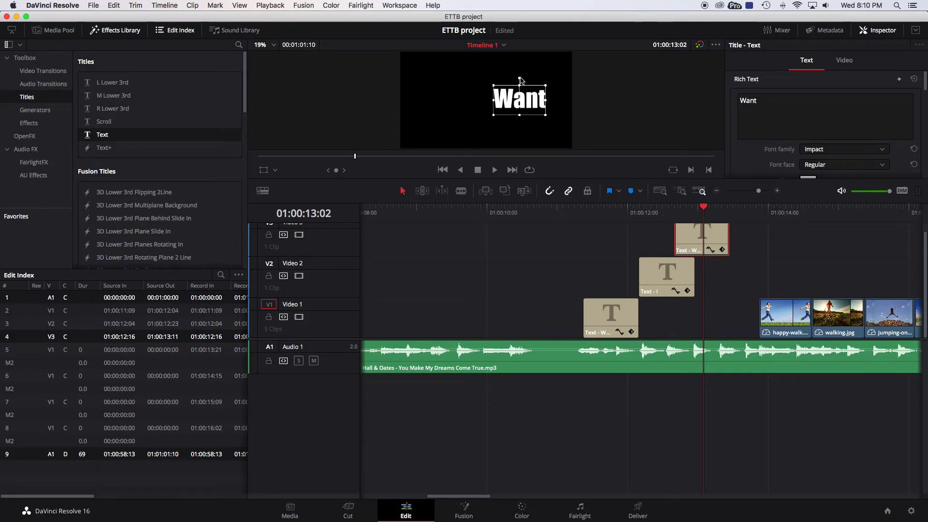
{"action": "left_click_drag", "start_coordinate": [520, 79], "coordinate": [521, 104]}
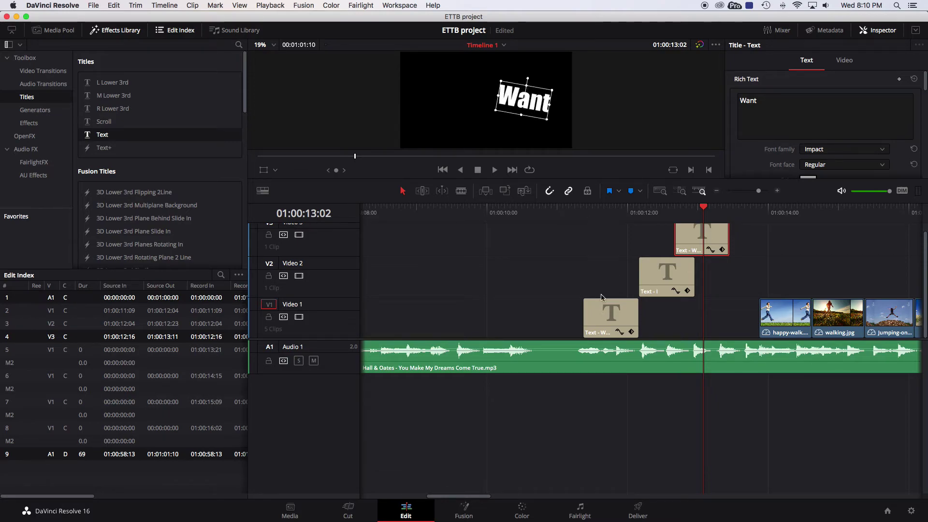
Find the moment for the second word in the music and move the I title on Video 2 to start at 01:00:11:13.
{"action": "left_click", "coordinate": [583, 219]}
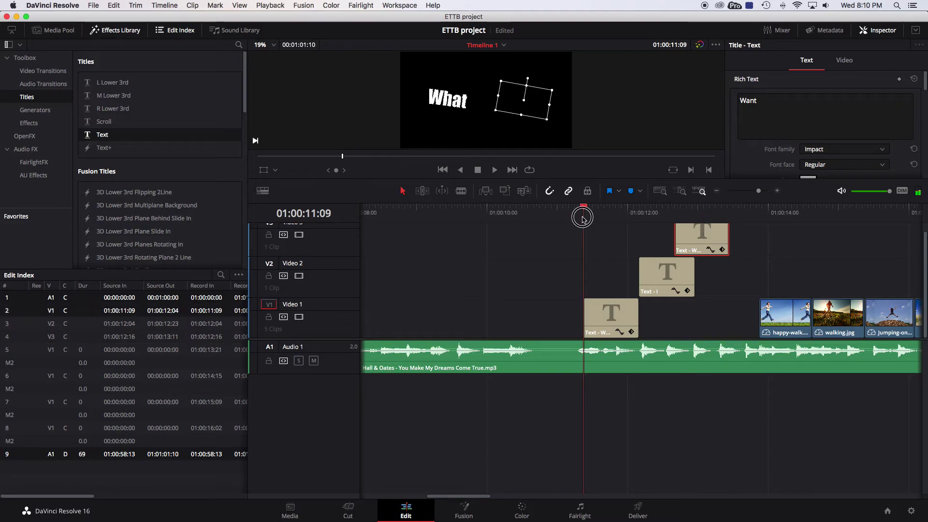
{"action": "key", "text": "space"}
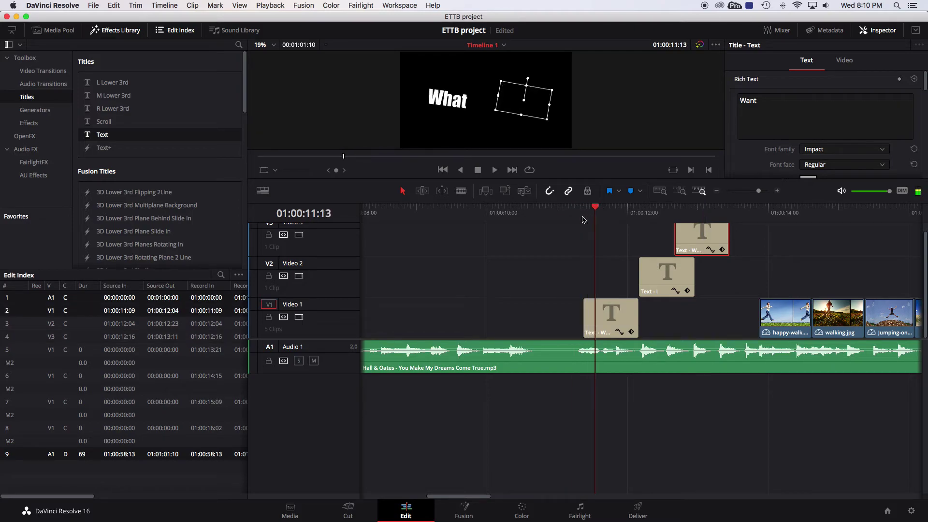
{"action": "key", "text": "Right"}
{"action": "key", "text": "Right"}
{"action": "key", "text": "Left"}
{"action": "key", "text": "Left"}
{"action": "key", "text": "Left"}
{"action": "key", "text": "Left"}
{"action": "key", "text": "Left"}
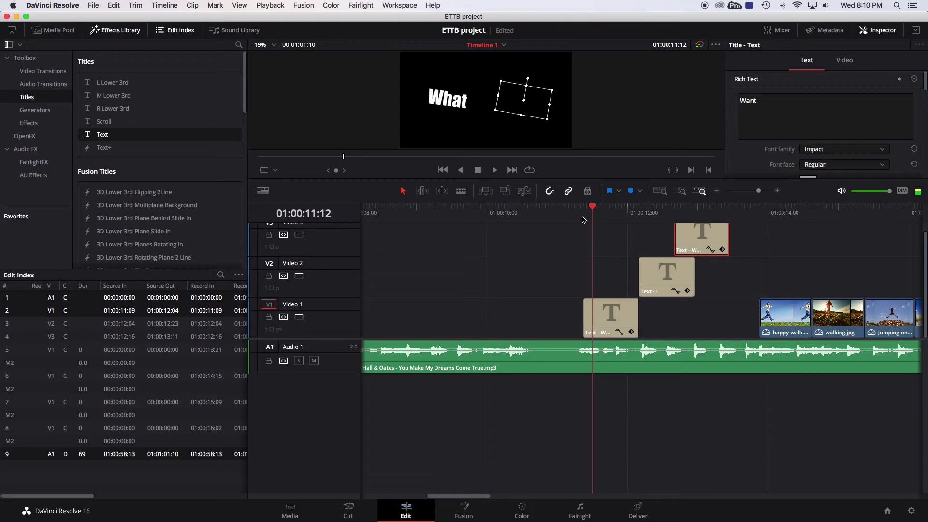
{"action": "key", "text": "Right"}
{"action": "left_click_drag", "start_coordinate": [652, 269], "coordinate": [623, 278]}
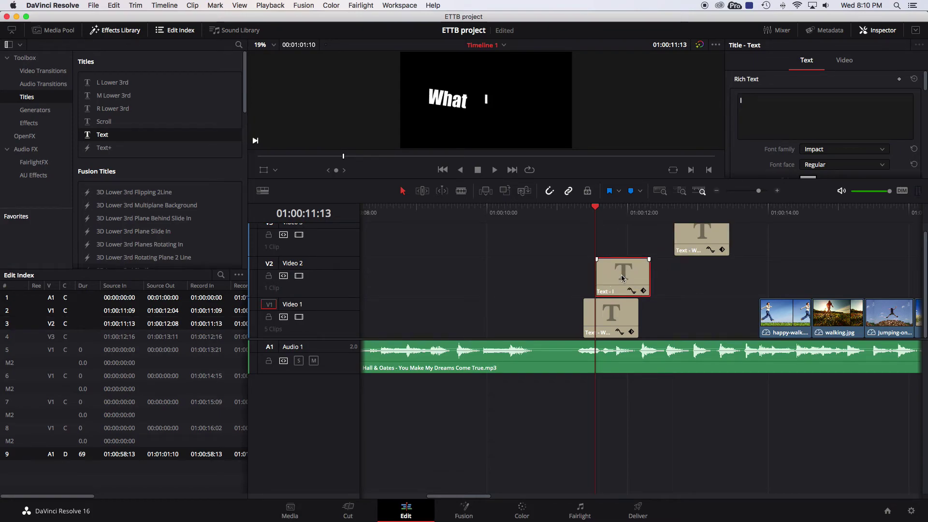
Move the Want title on Video 3 to start at 01:00:11:16, and trim the I and Want titles to end with the What title at 01:00:12:04.
{"action": "key", "text": "Right"}
{"action": "key", "text": "Right"}
{"action": "key", "text": "Right"}
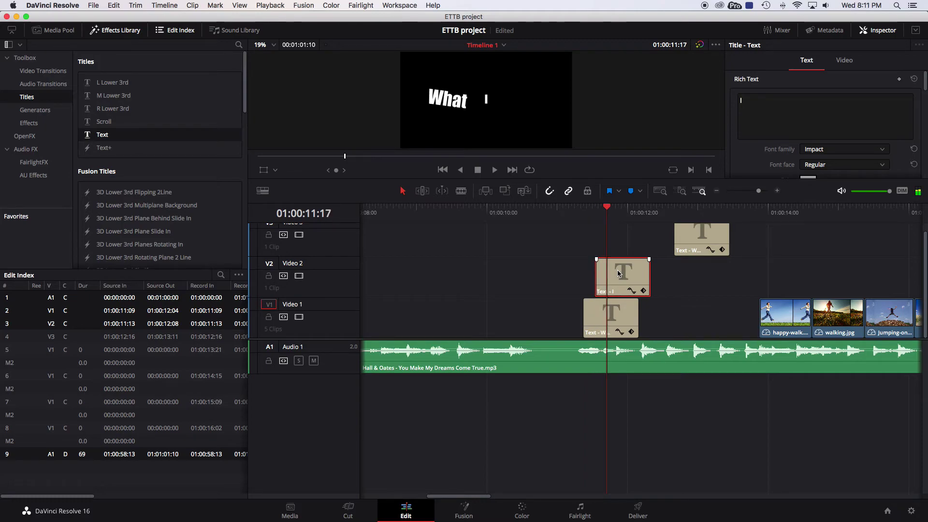
{"action": "left_click_drag", "start_coordinate": [689, 235], "coordinate": [628, 240]}
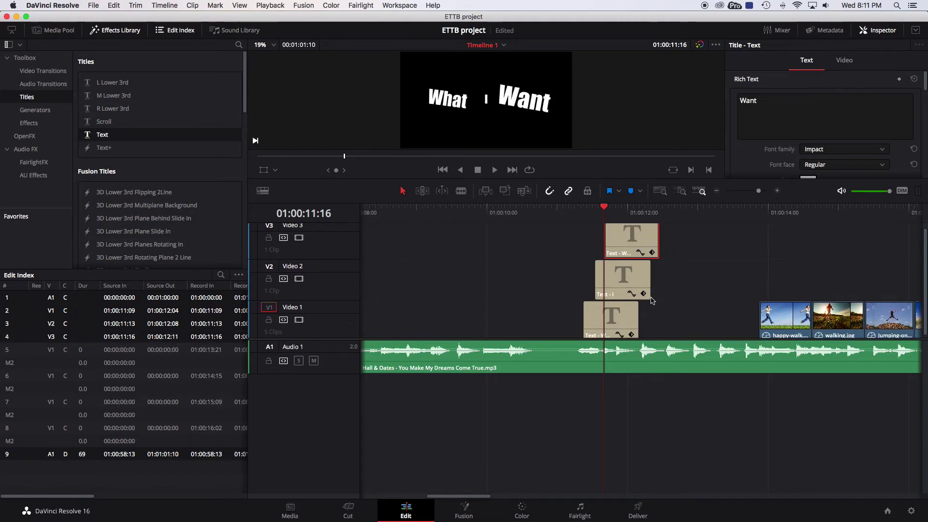
{"action": "left_click_drag", "start_coordinate": [648, 278], "coordinate": [639, 278]}
{"action": "left_click_drag", "start_coordinate": [658, 237], "coordinate": [639, 237]}
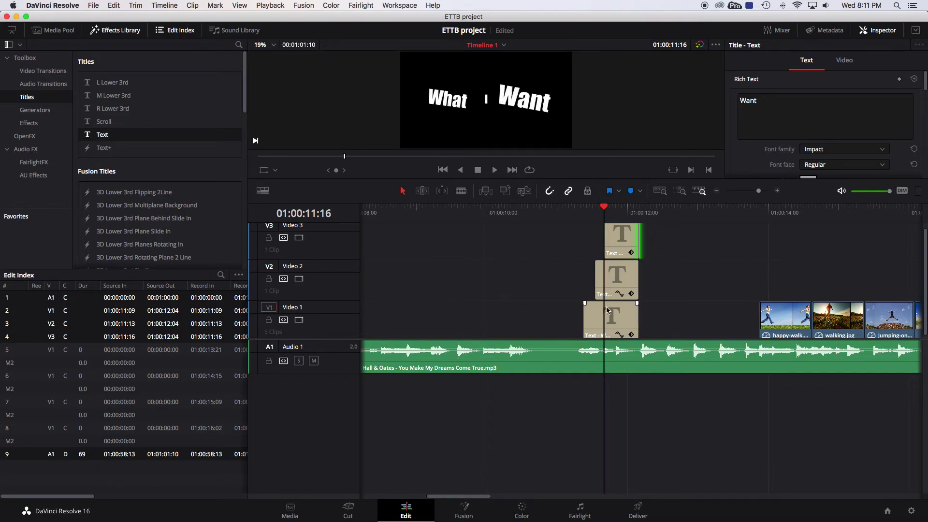
Rotate the What title in the viewer counter-clockwise so it slopes upward, mirroring the Want title's tilt, and enlarge it slightly.
{"action": "left_click", "coordinate": [597, 319]}
{"action": "left_click", "coordinate": [442, 103]}
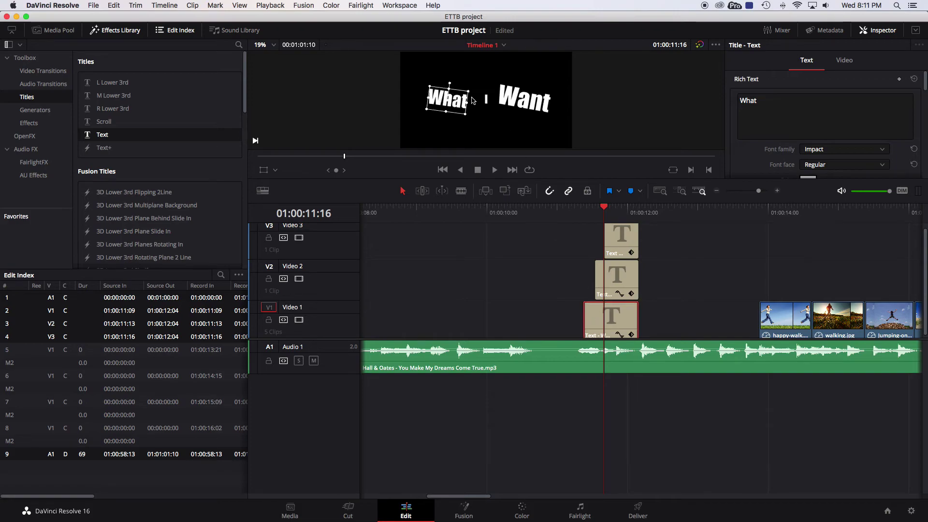
{"action": "left_click_drag", "start_coordinate": [449, 85], "coordinate": [465, 86]}
{"action": "left_click", "coordinate": [463, 95]}
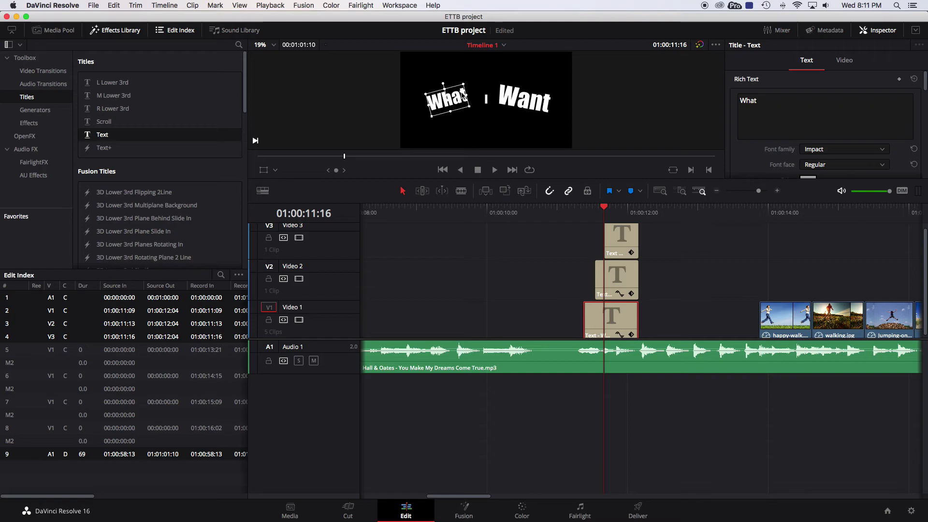
{"action": "mouse_move", "coordinate": [463, 85]}
{"action": "left_mouse_down"}
{"action": "mouse_move", "coordinate": [478, 82]}
{"action": "mouse_move", "coordinate": [468, 80]}
{"action": "left_mouse_up"}
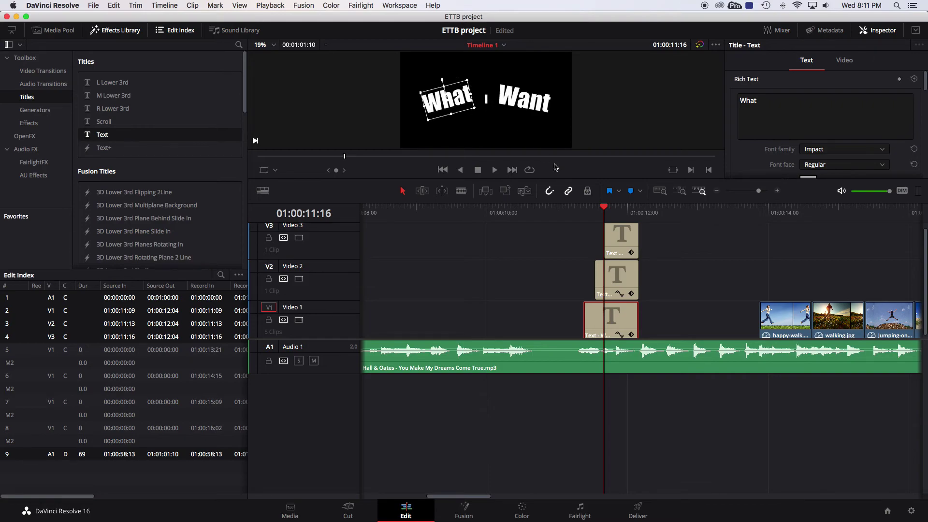
Enlarge the I title on Video 2 in the viewer to suit the size of the What and Want titles.
{"action": "left_click", "coordinate": [610, 278]}
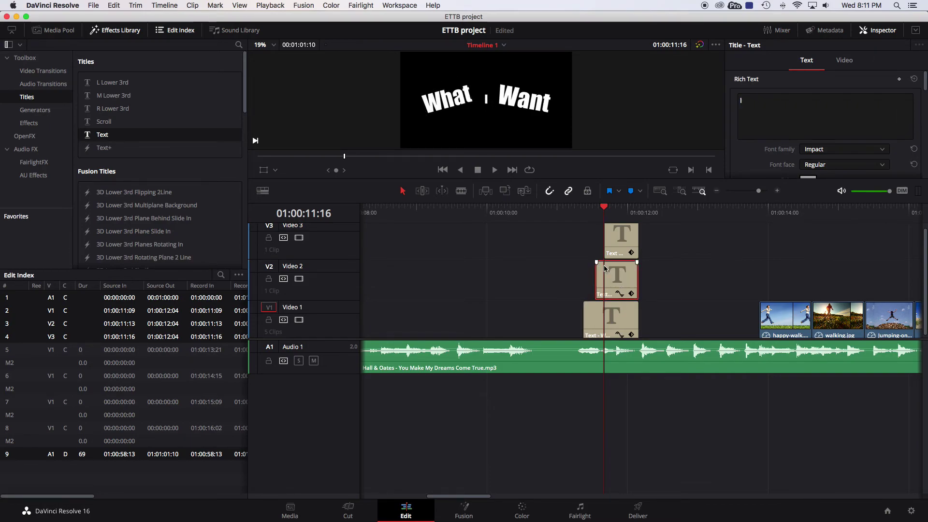
{"action": "left_click", "coordinate": [487, 98]}
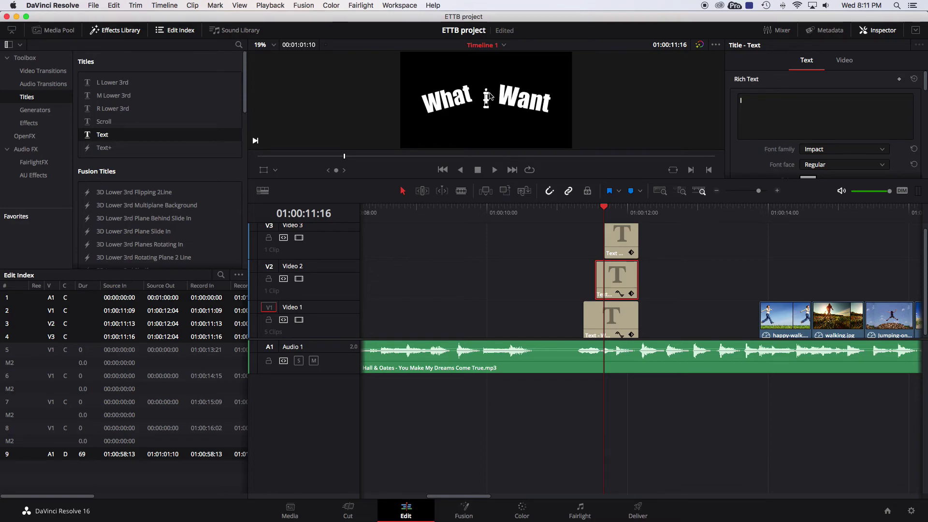
{"action": "left_click", "coordinate": [489, 96]}
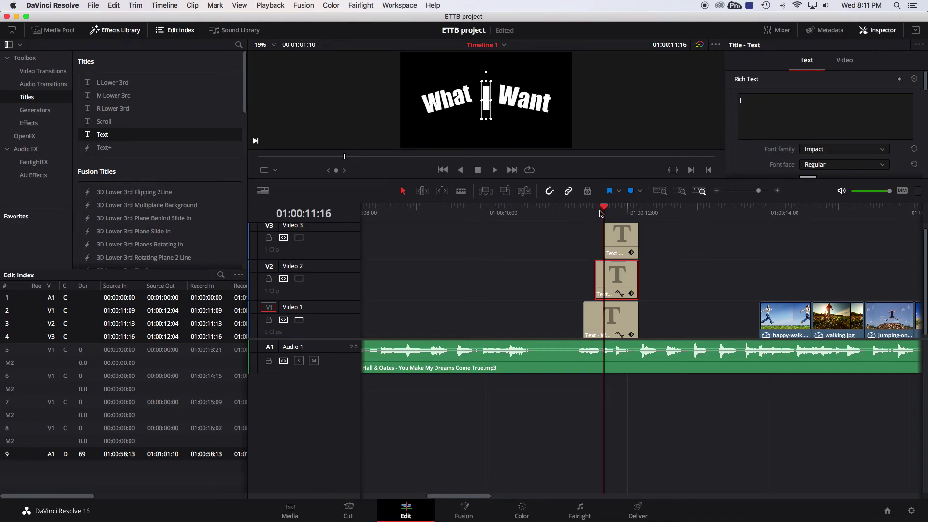
Play the timeline from 01:00:11:00 through the three word titles and into the photos to check their timing.
{"action": "left_click_drag", "start_coordinate": [604, 208], "coordinate": [558, 209]}
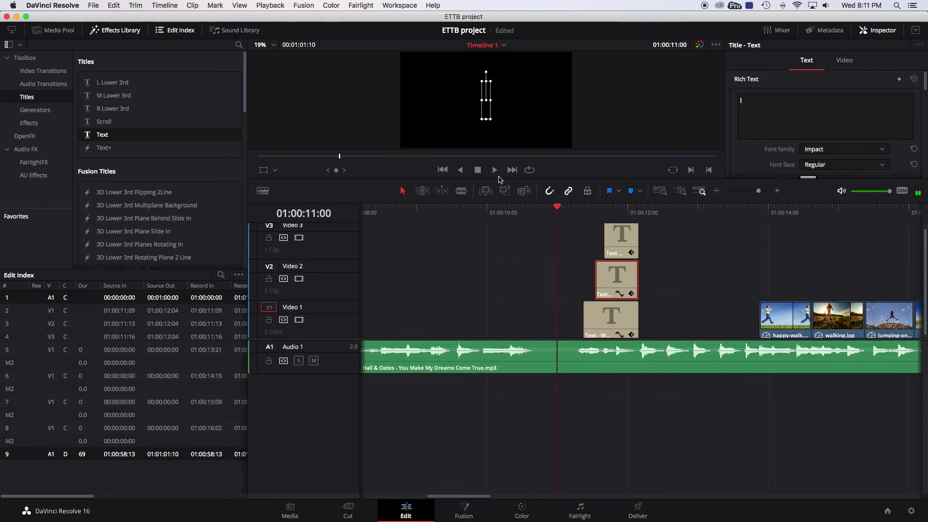
{"action": "left_click", "coordinate": [495, 170]}
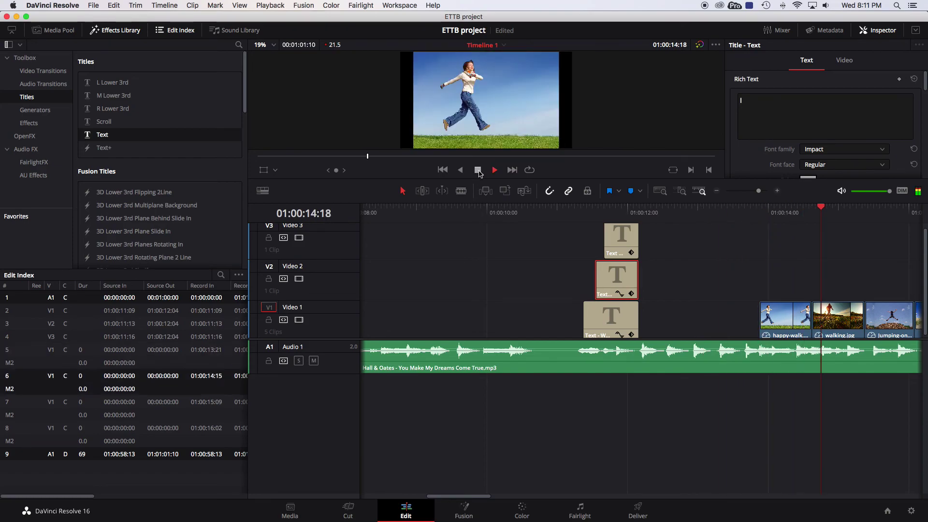
{"action": "left_click", "coordinate": [478, 170]}
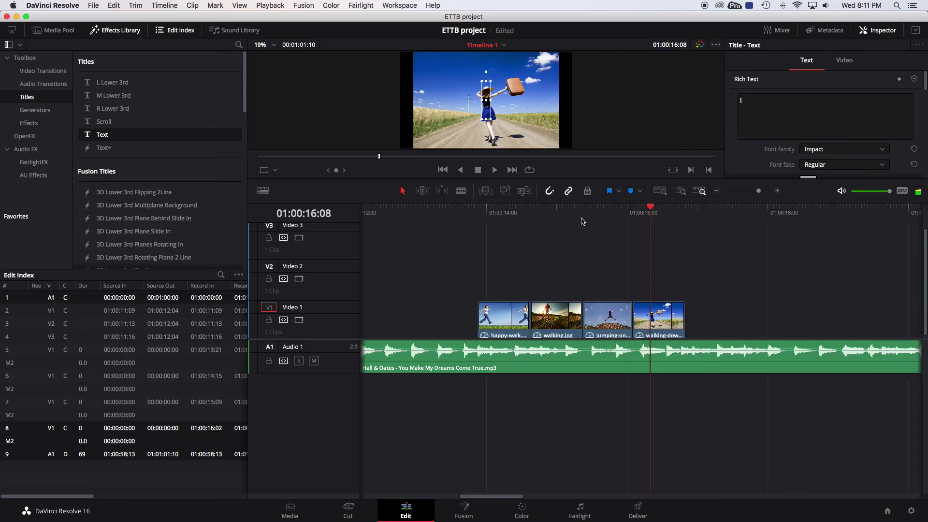
Make the viewer area larger and replay the What, I and Want titles from 01:00:11:01 with nothing outlined over them.
{"action": "left_click_drag", "start_coordinate": [652, 217], "coordinate": [694, 215]}
{"action": "scroll", "coordinate": [785, 246], "scroll_direction": "down", "scroll_amount": 15}
{"action": "scroll", "coordinate": [470, 243], "scroll_direction": "up", "scroll_amount": 4}
{"action": "scroll", "coordinate": [493, 232], "scroll_direction": "up", "scroll_amount": 6}
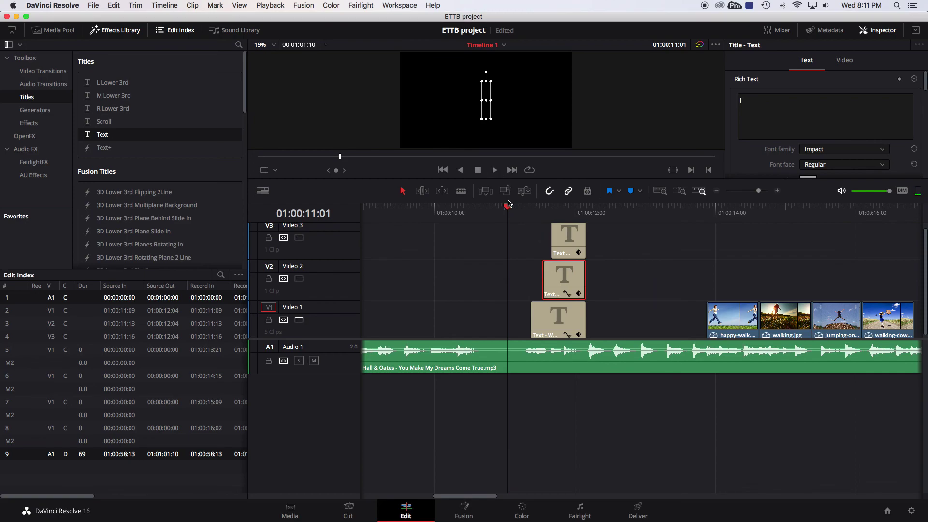
{"action": "left_click_drag", "start_coordinate": [530, 179], "coordinate": [528, 304]}
{"action": "left_click", "coordinate": [493, 372]}
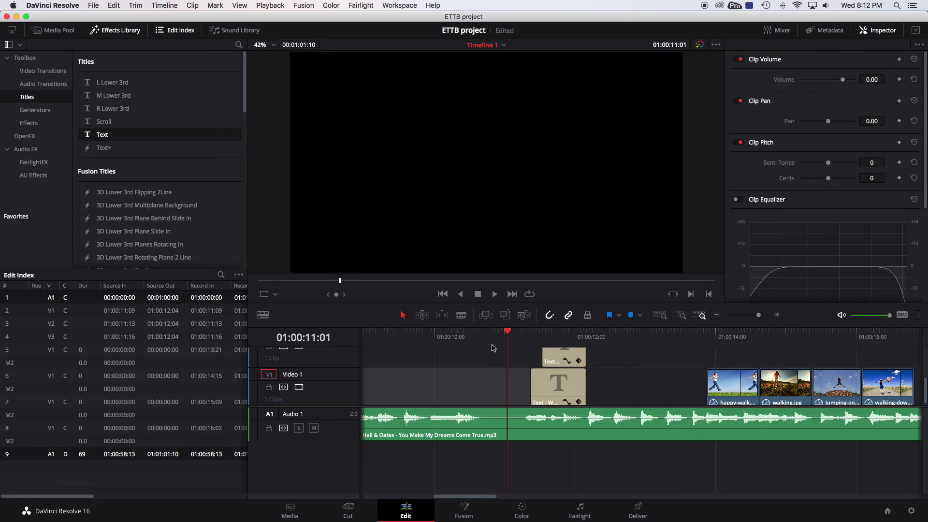
{"action": "left_click", "coordinate": [494, 295]}
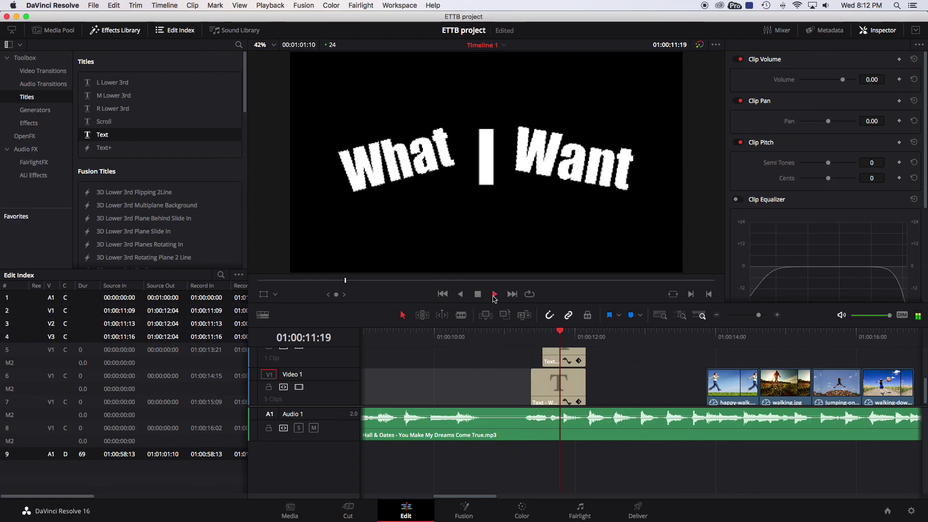
{"action": "left_click", "coordinate": [482, 295]}
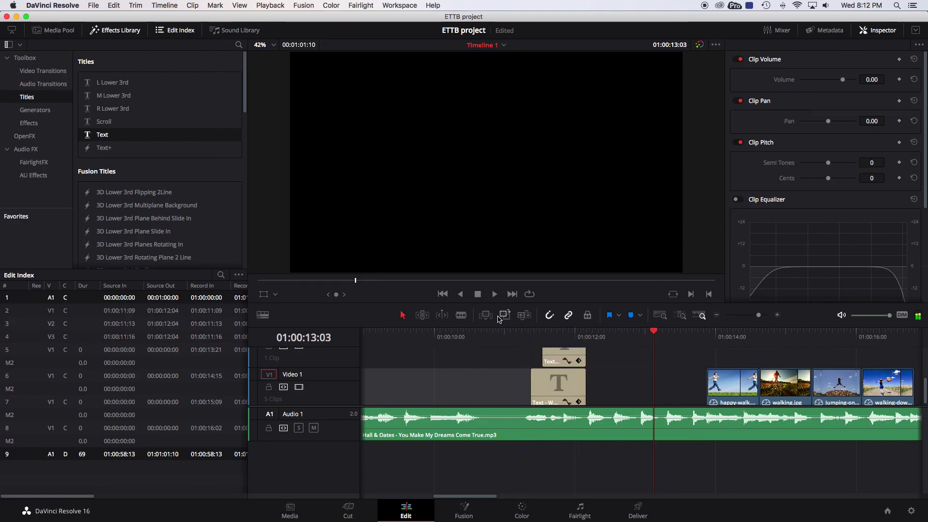